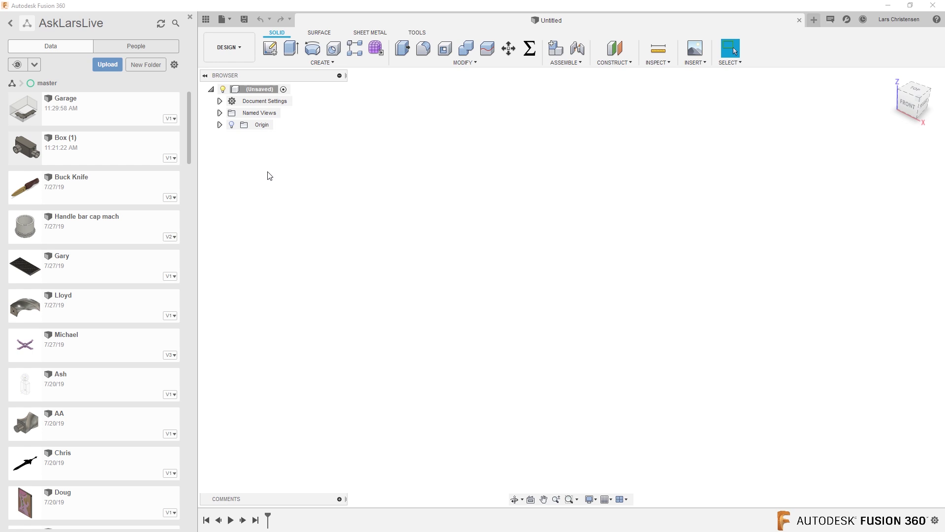
Start an upload and review which file types can be selected.
click(106, 64)
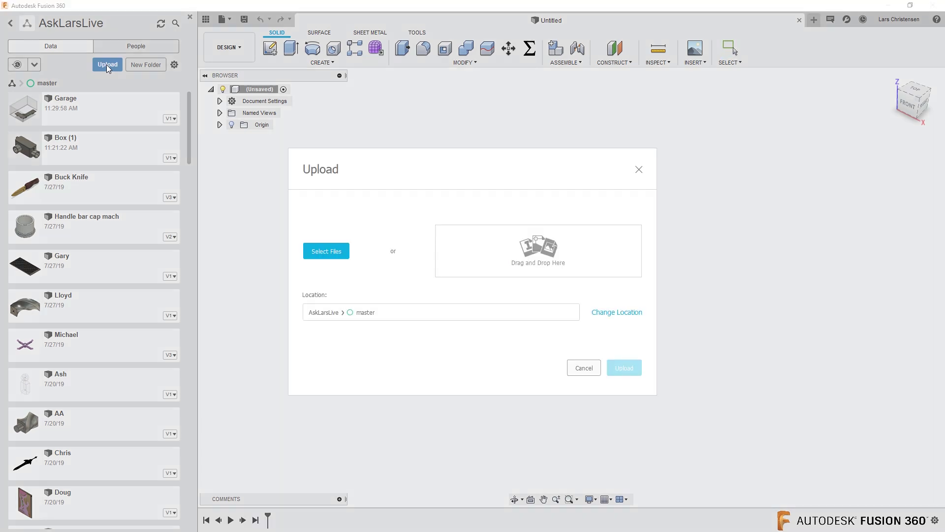
click(325, 257)
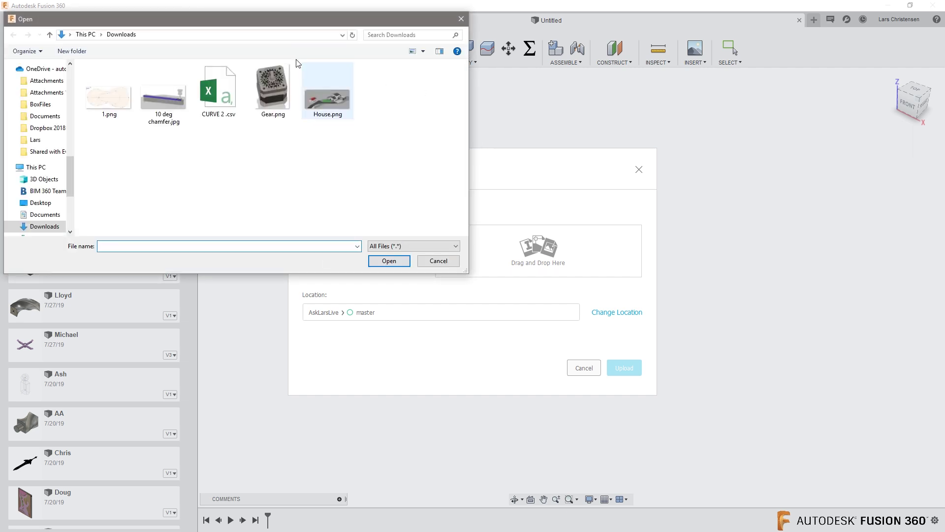
click(412, 245)
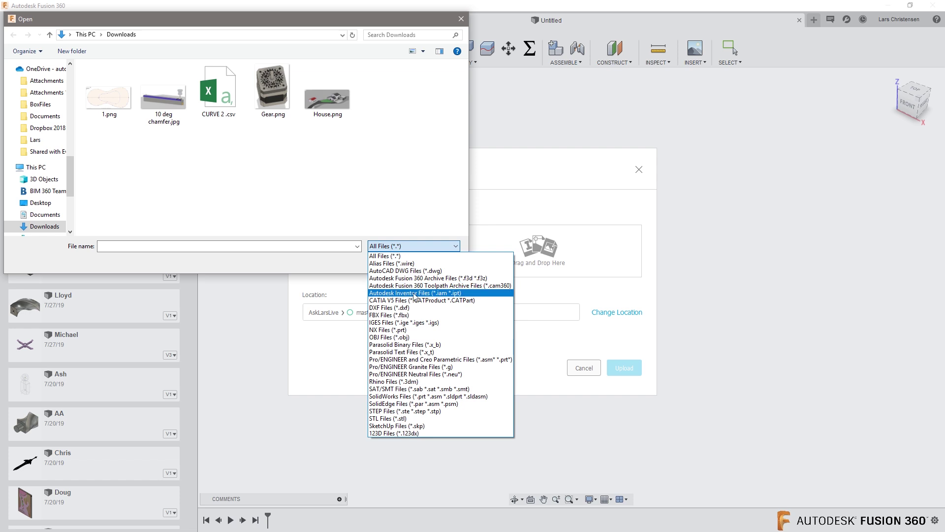
click(325, 394)
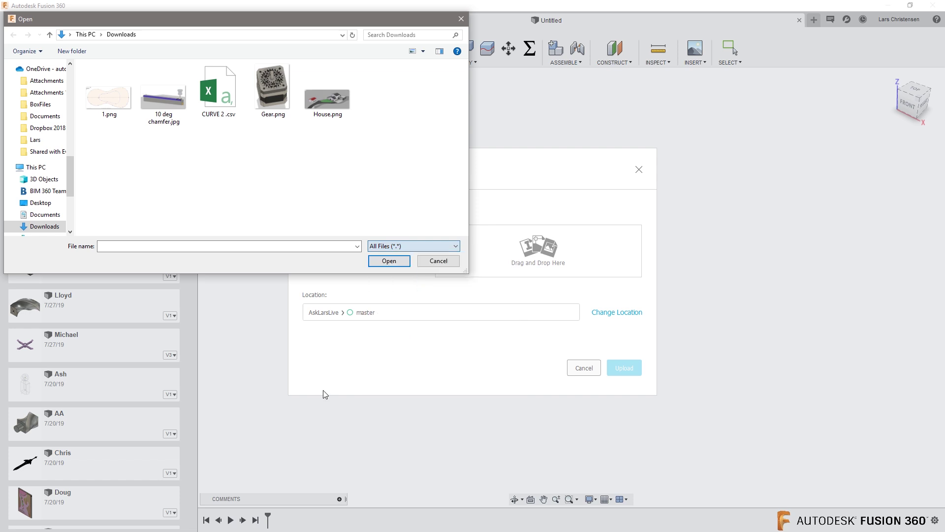
Cancel the upload and switch to the Fusion 360 blog in Chrome.
click(438, 260)
click(584, 368)
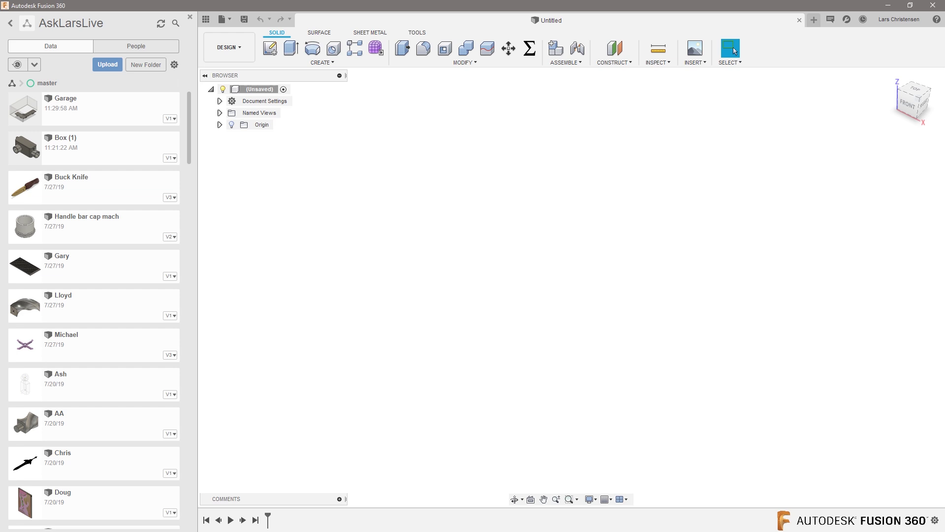
key(alt+Tab)
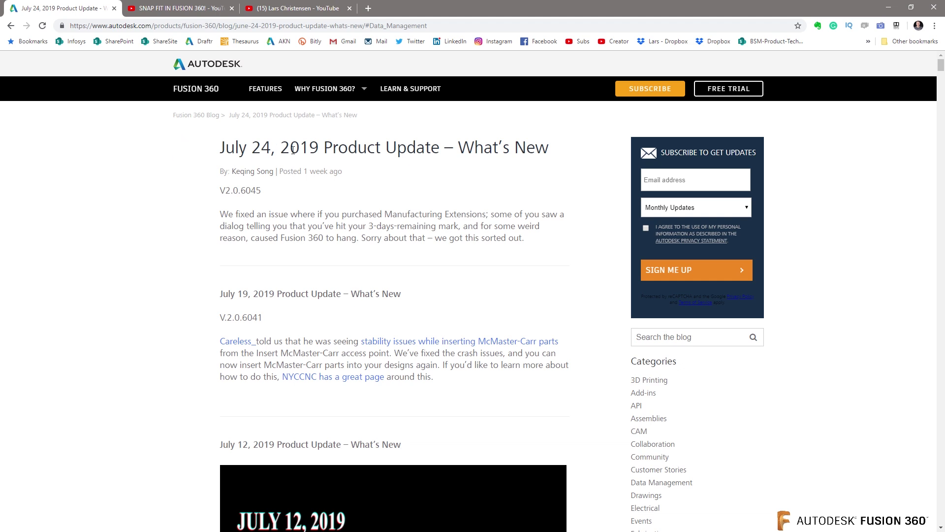
Read the June 24, 2019 update's Data Management notes, then return to Fusion 360's account menu.
scroll(364, 177, down, 9)
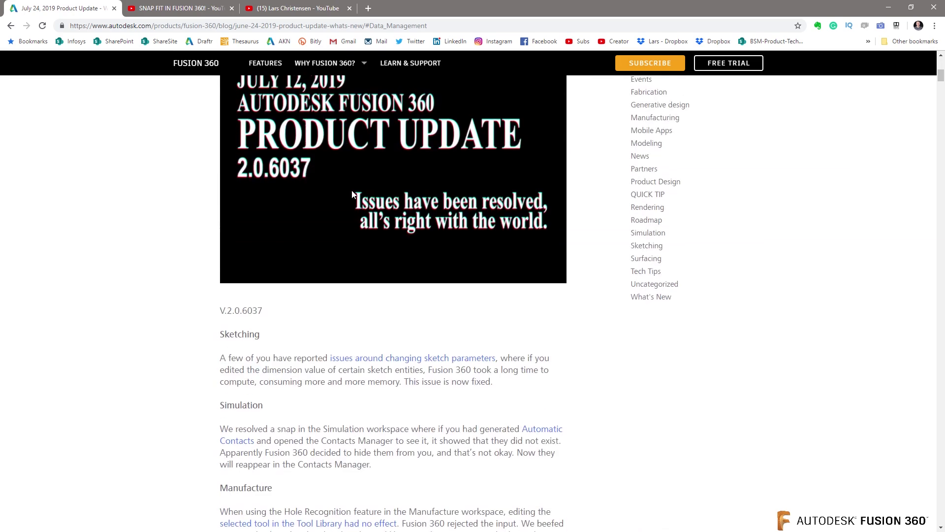
scroll(352, 192, down, 10)
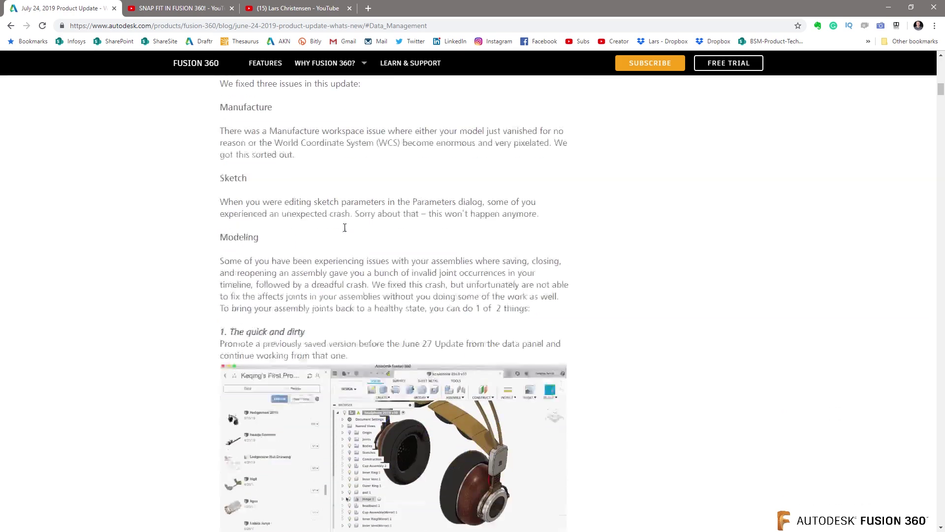
scroll(344, 231, down, 12)
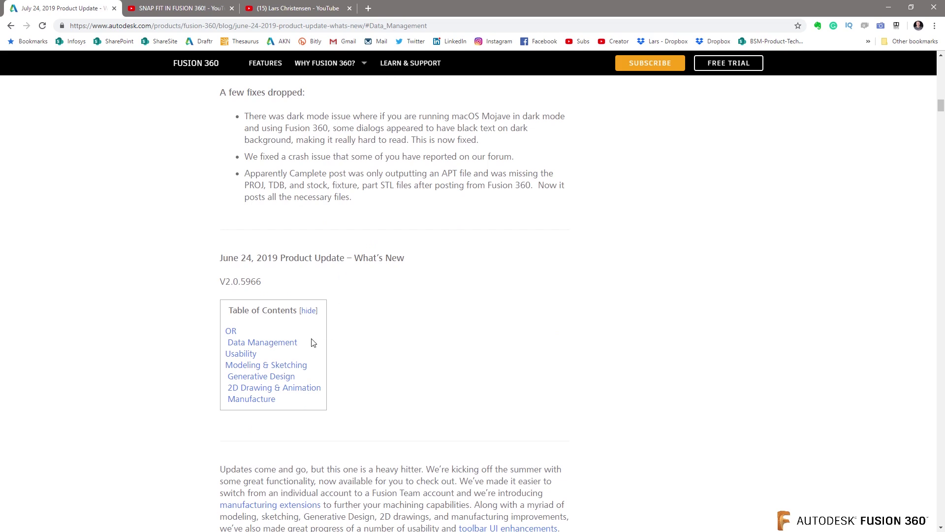
click(281, 343)
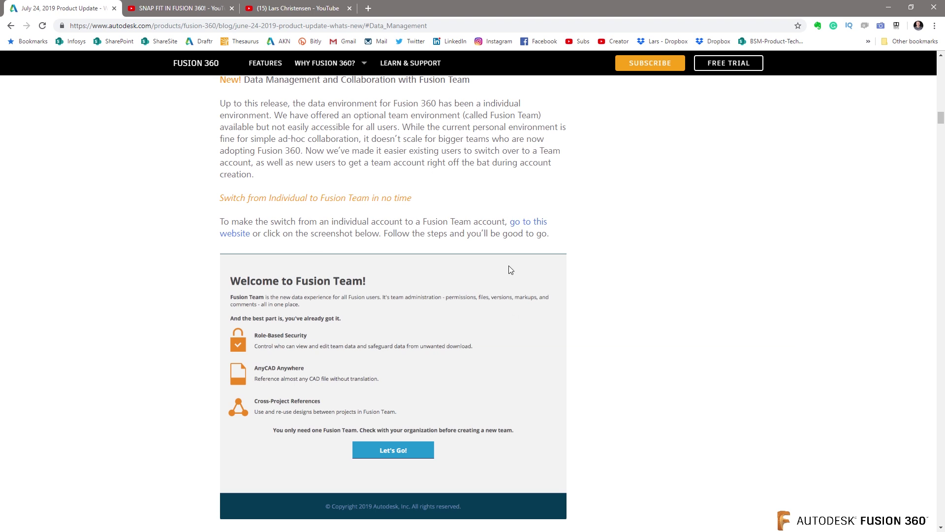
key(alt+Tab)
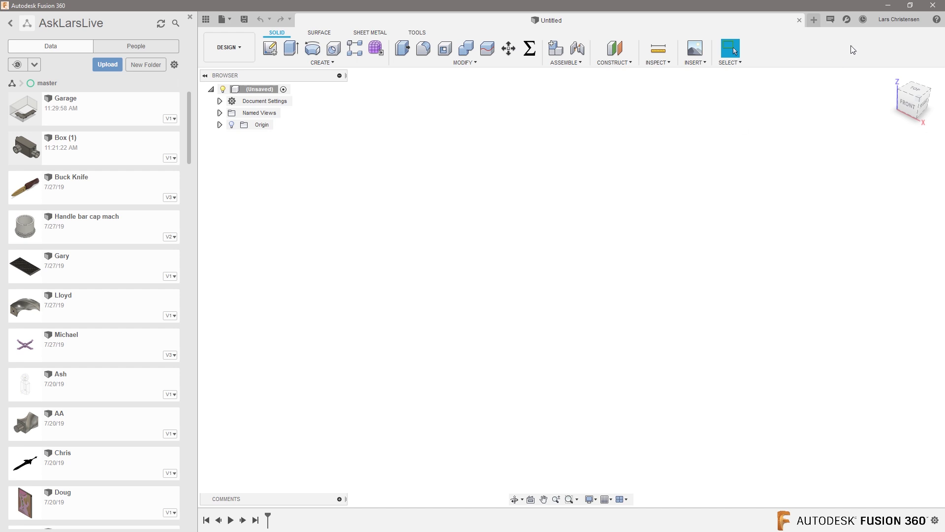
click(892, 20)
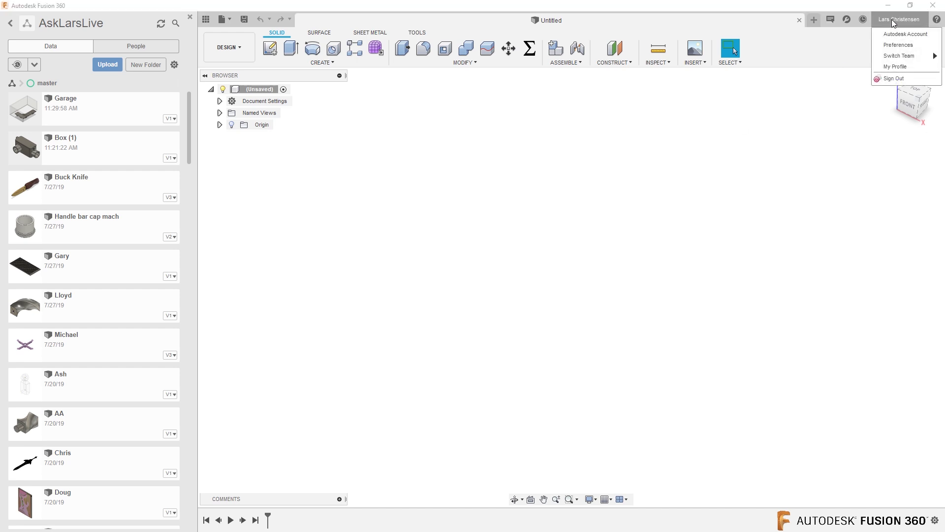
Switch to Team Tech Marketing Sandbox and open its empty Ask LarsLive folder in the data panel.
mouse_move(901, 56)
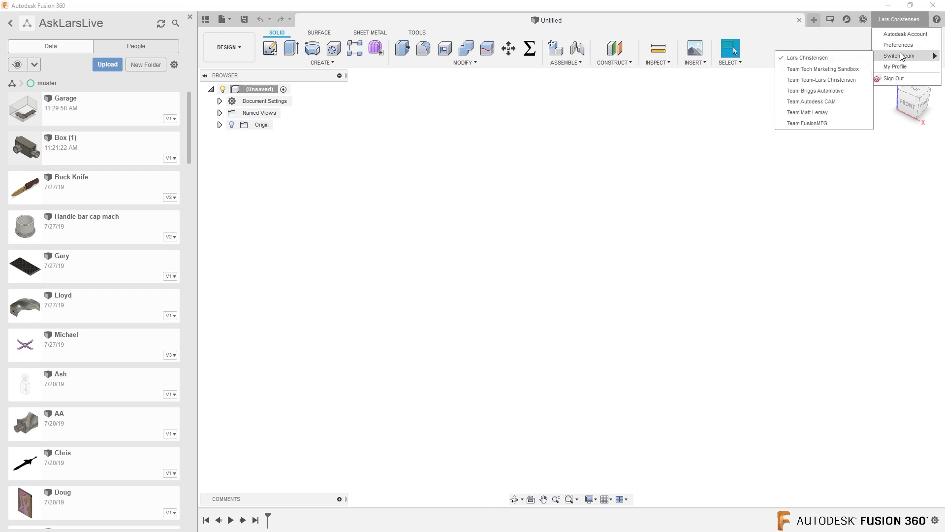
click(820, 70)
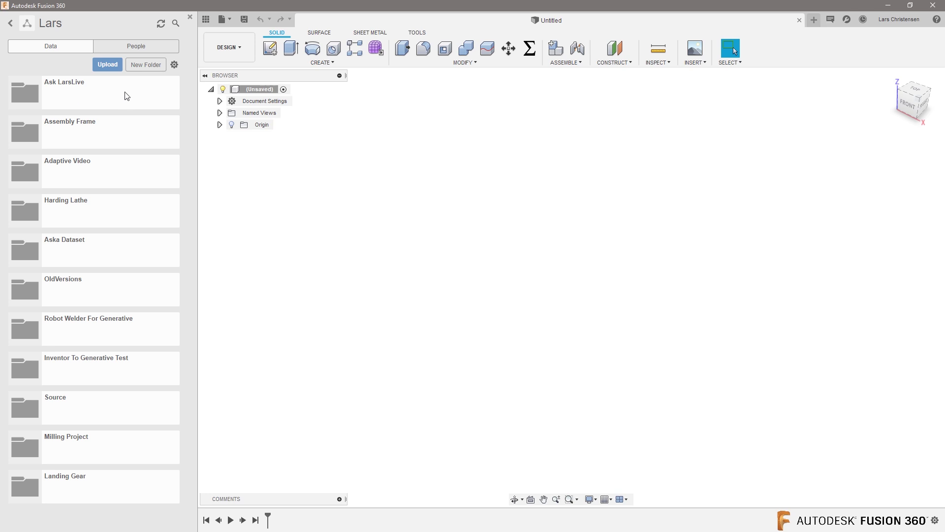
click(106, 96)
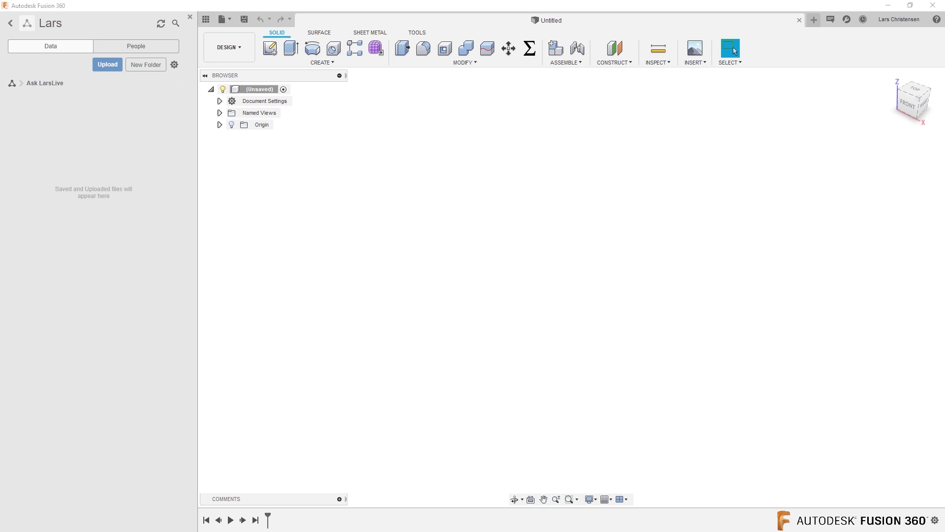
In File Explorer, browse Fusion 360 > Tech Marketing Sandbox > personal folder > Ask LarsLive.
key(alt+Tab)
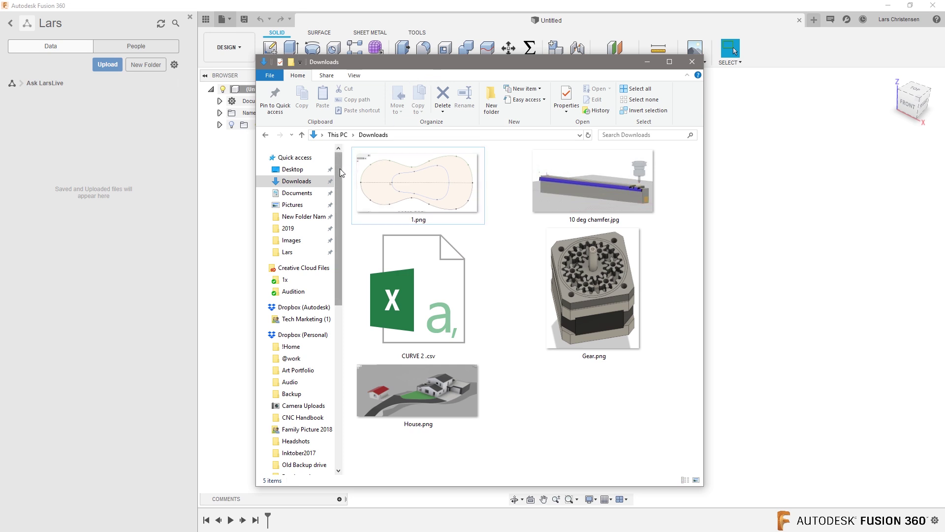
drag(340, 168, 364, 333)
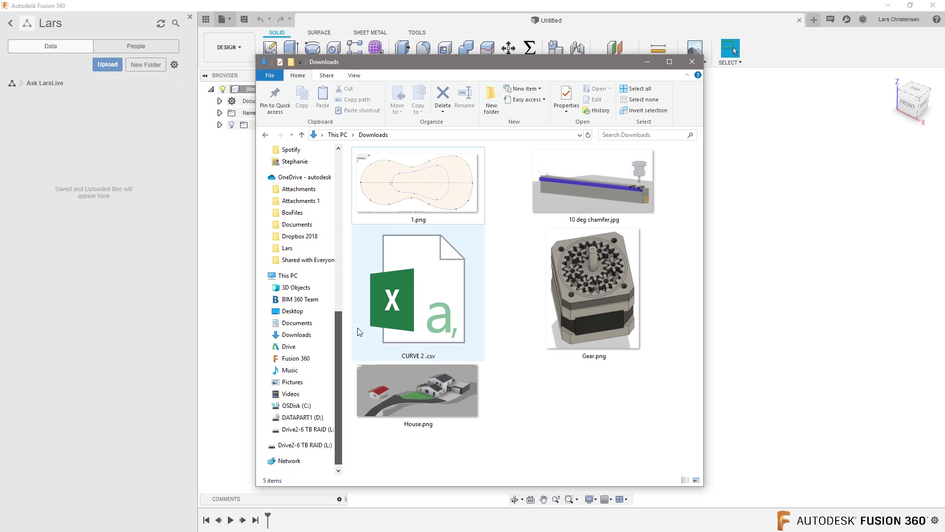
click(298, 359)
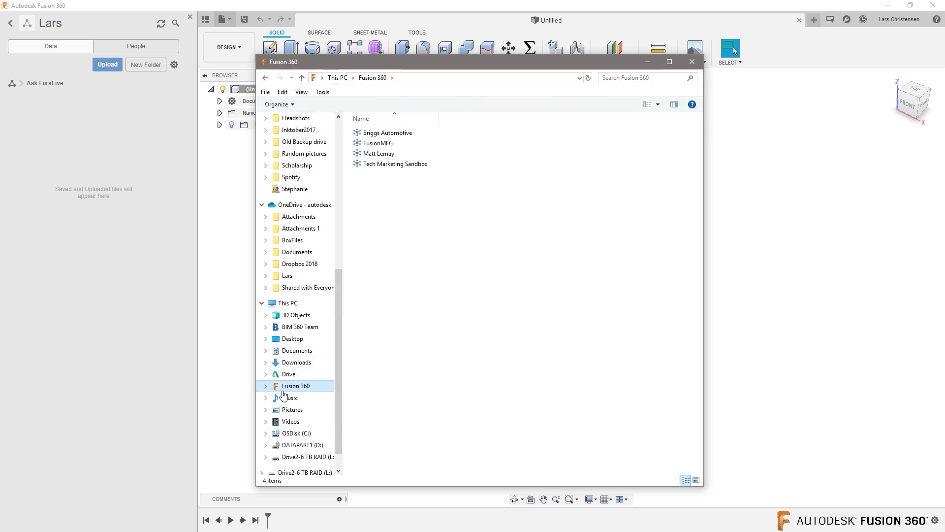
double_click(396, 166)
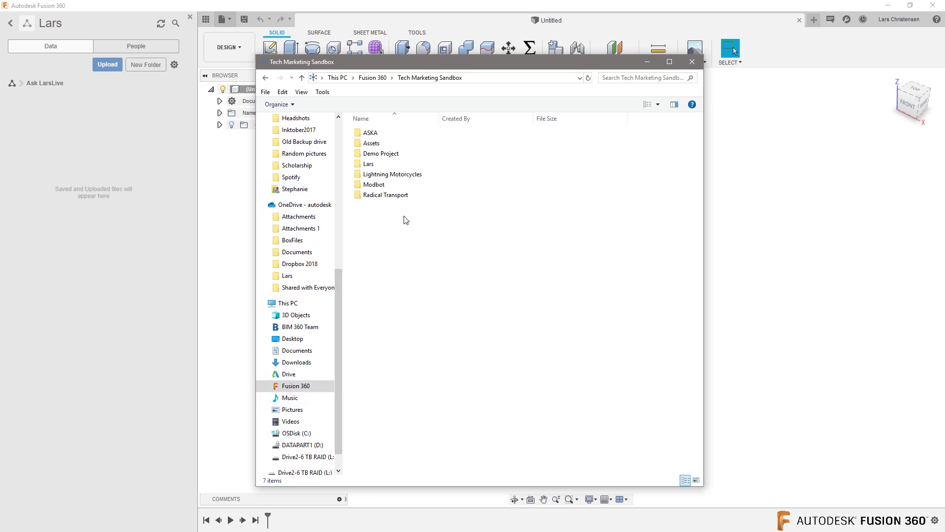
double_click(371, 165)
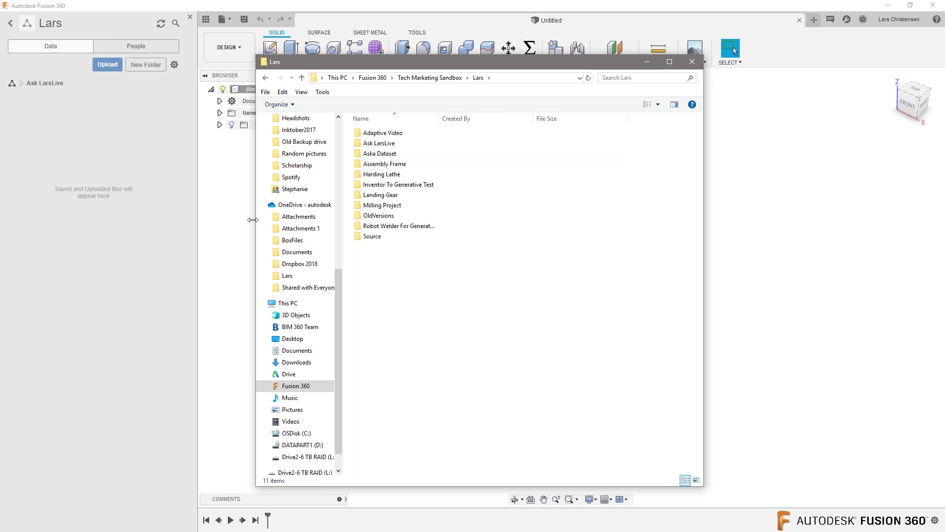
double_click(379, 143)
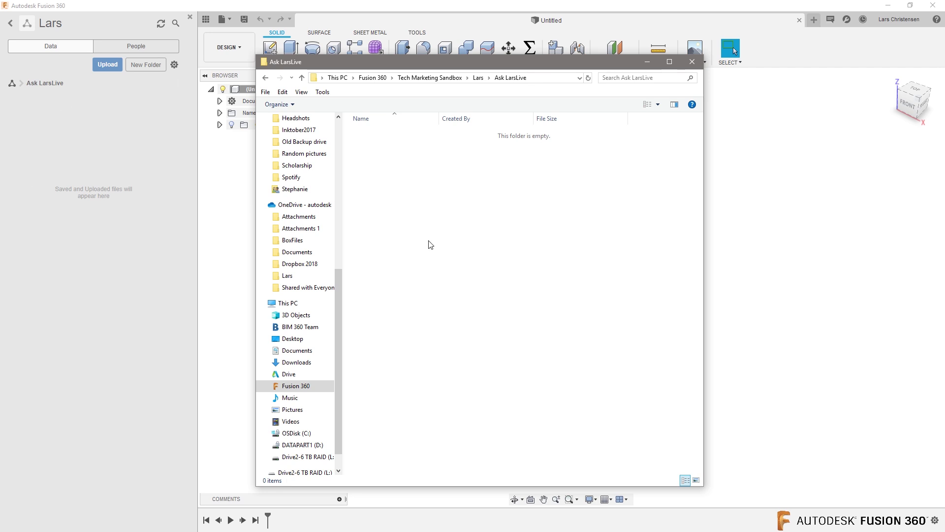
Create and open a new '… Model' folder in Ask LarsLive, then refresh Fusion's project view.
right_click(378, 177)
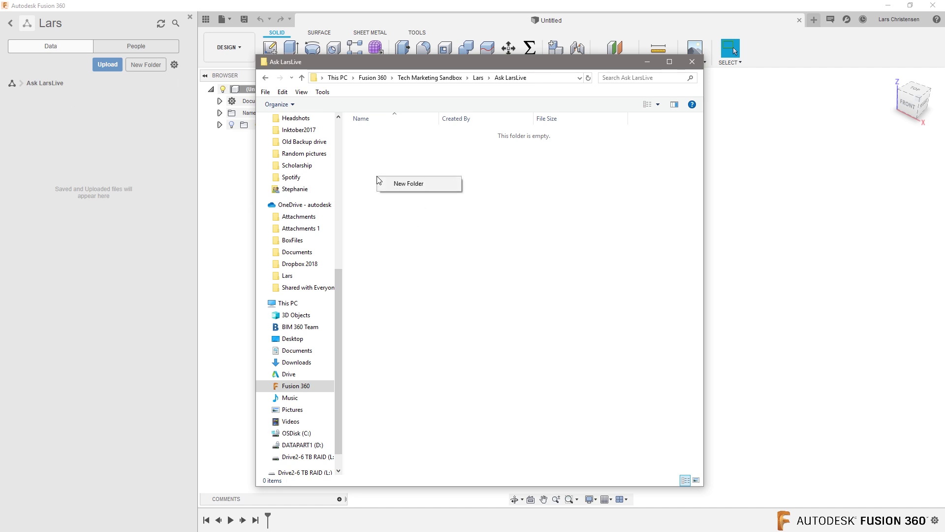
click(397, 181)
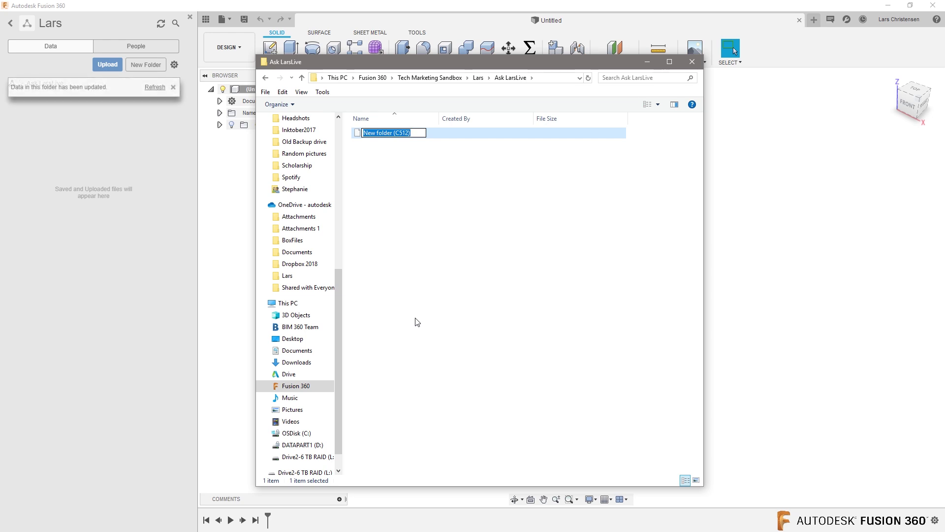
text(Paul)
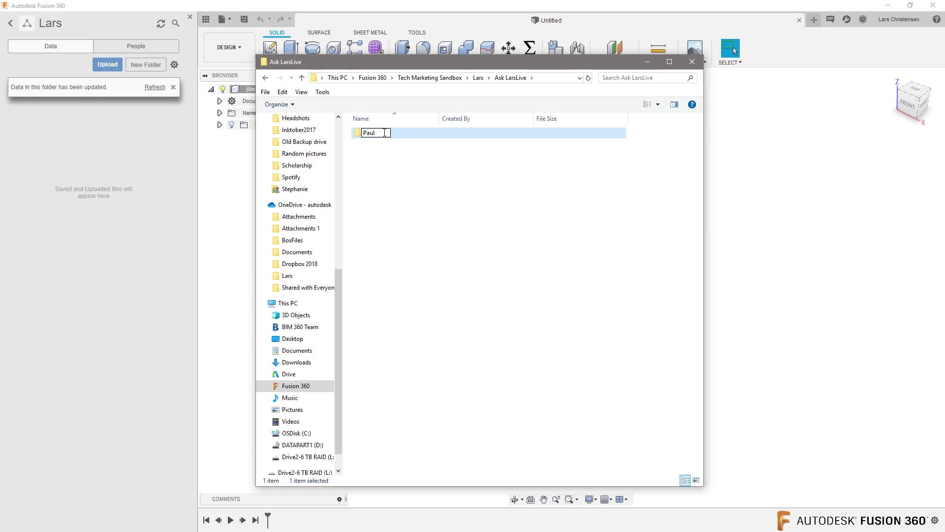
text(Glay Model)
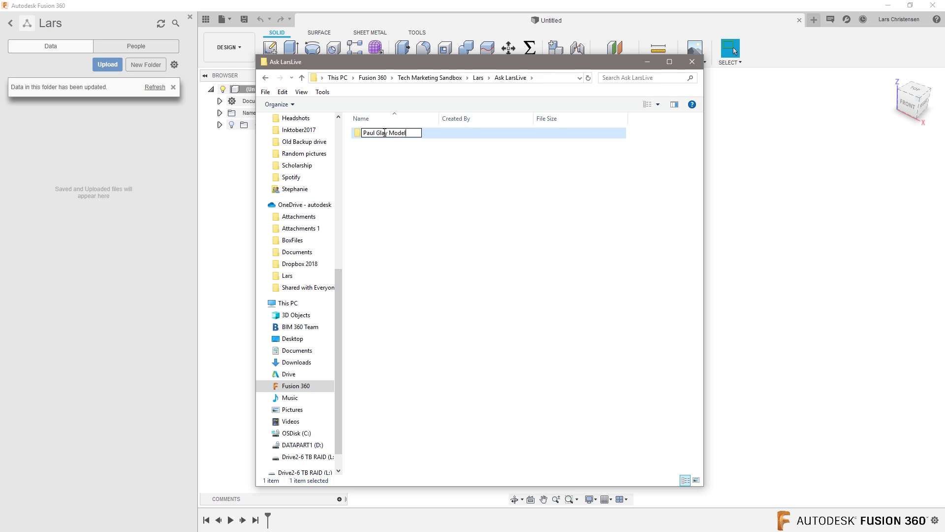
key(Return)
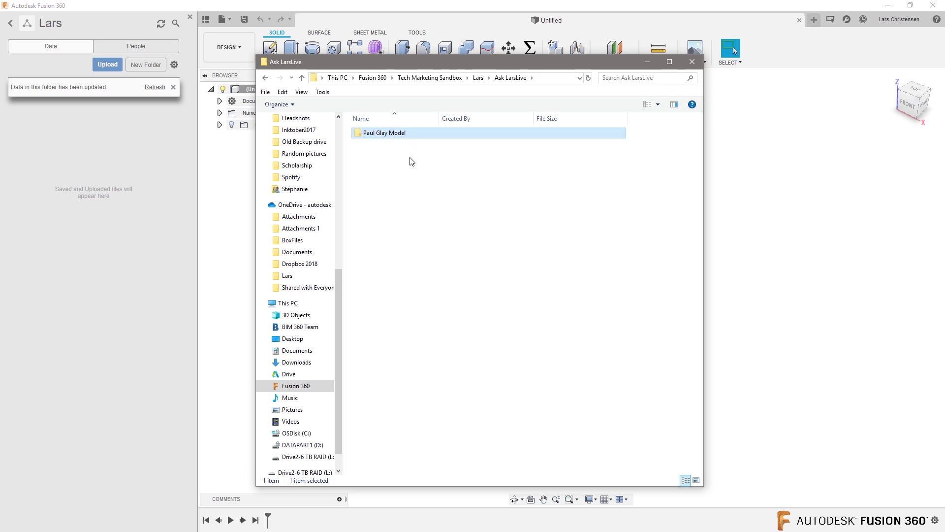
double_click(389, 134)
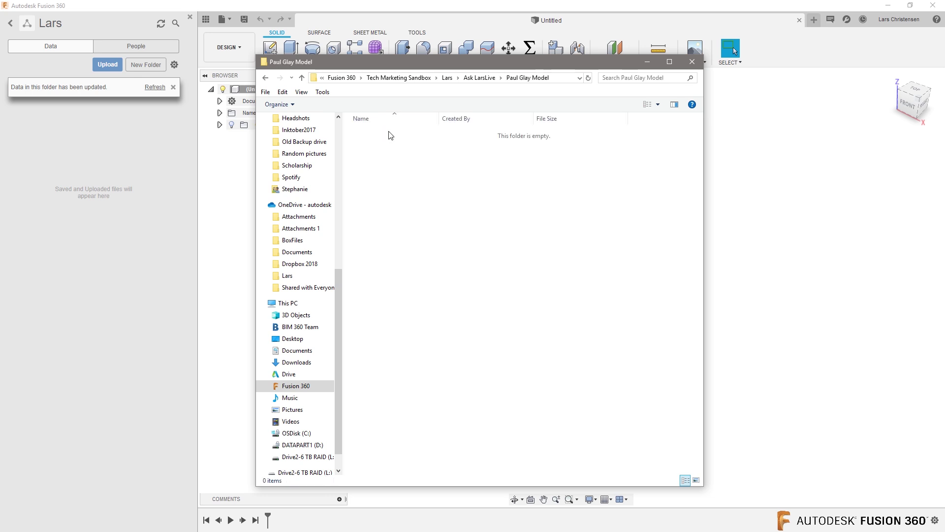
click(158, 87)
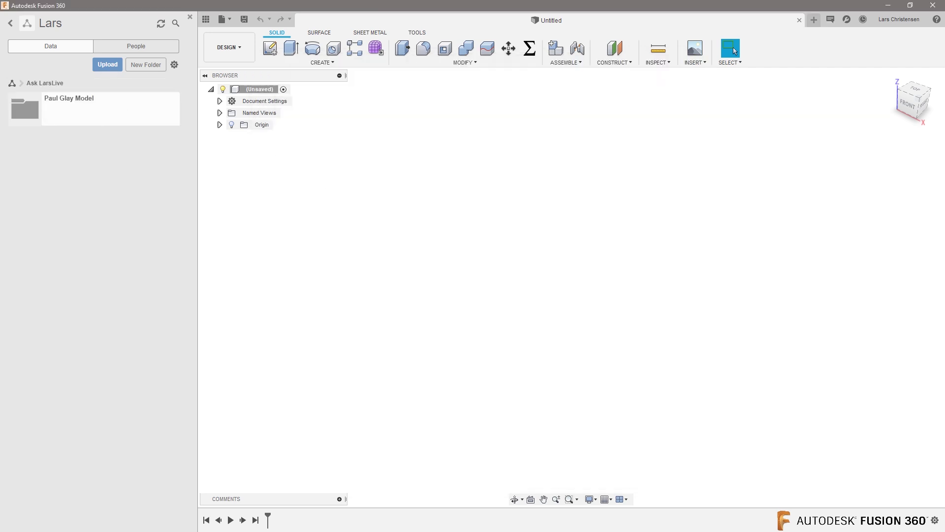
Add 'Inventor' and 'Fusion 360' subfolders inside the new model folder.
key(alt+Tab)
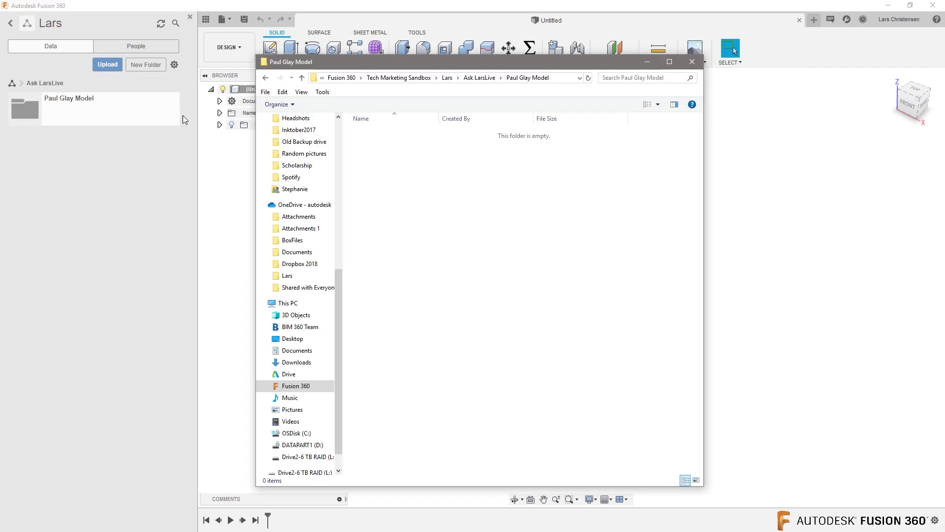
right_click(433, 178)
click(452, 181)
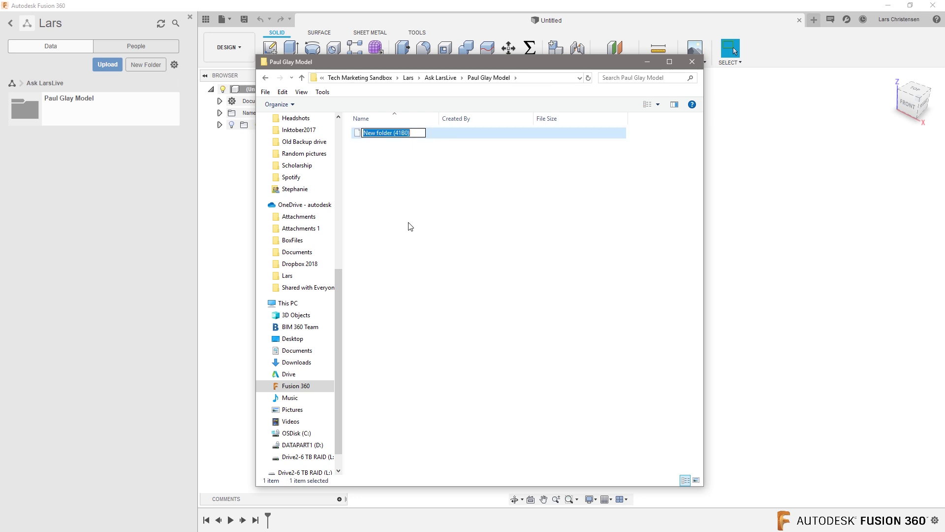
text(Inventor)
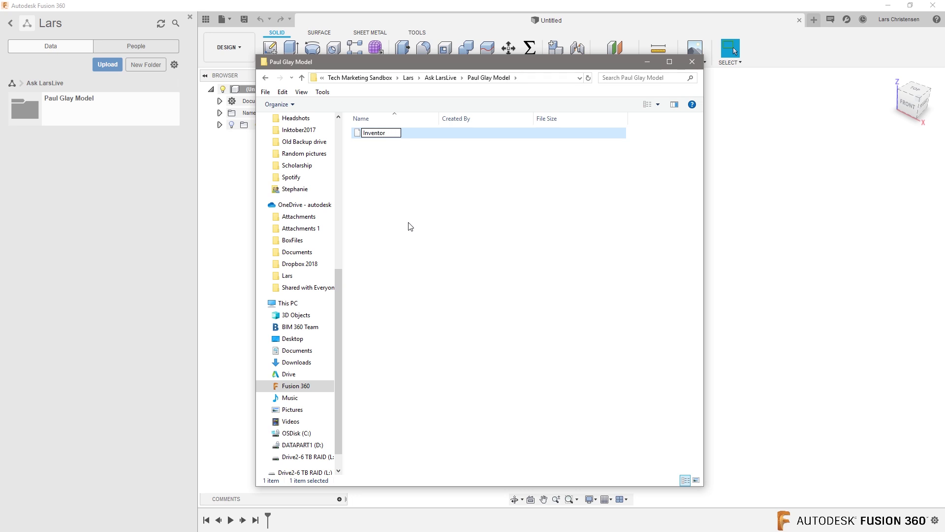
key(Return)
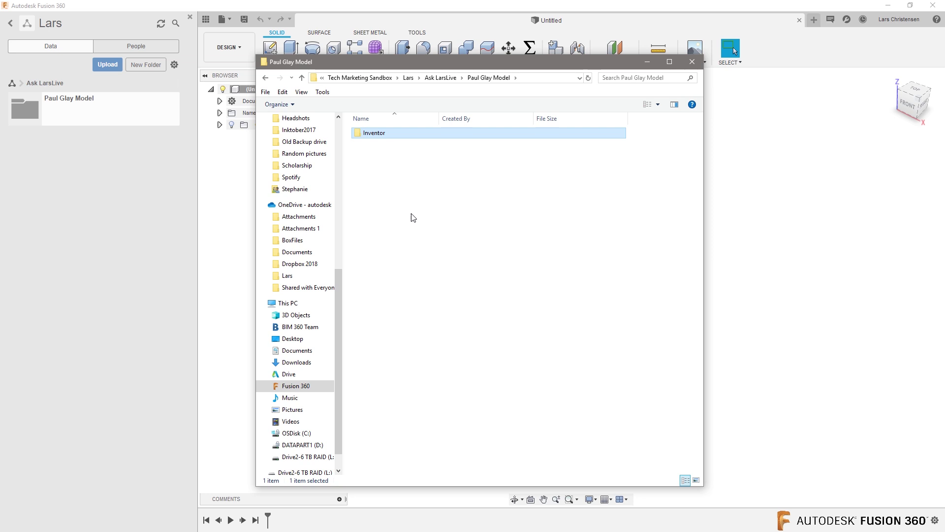
right_click(421, 191)
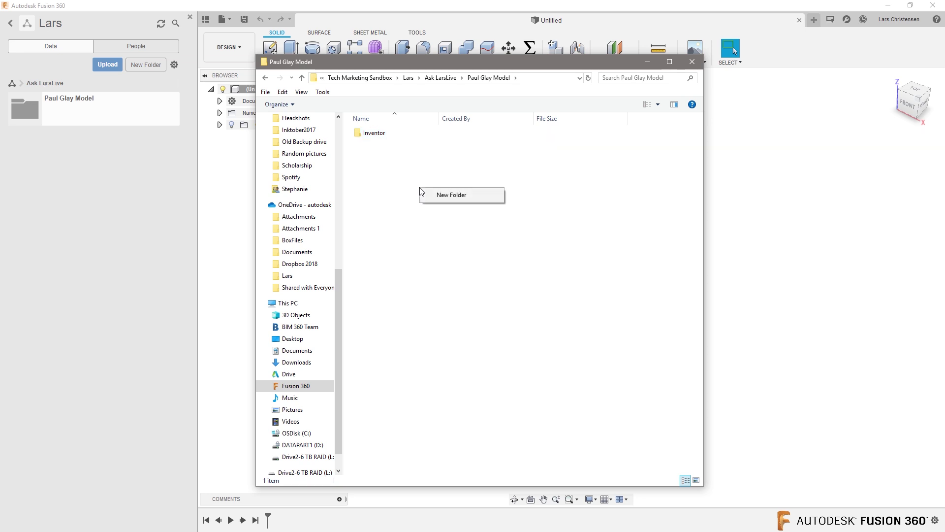
click(452, 200)
text(Fusion 360)
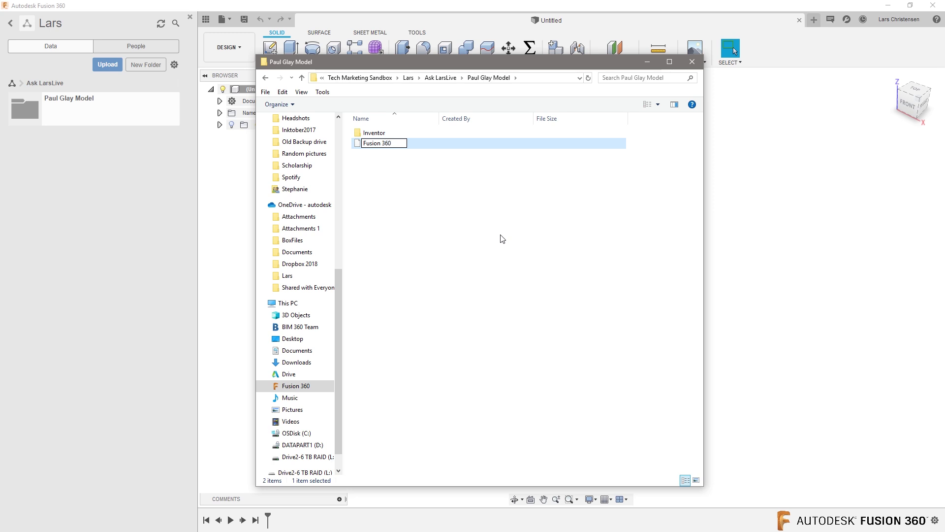
key(Return)
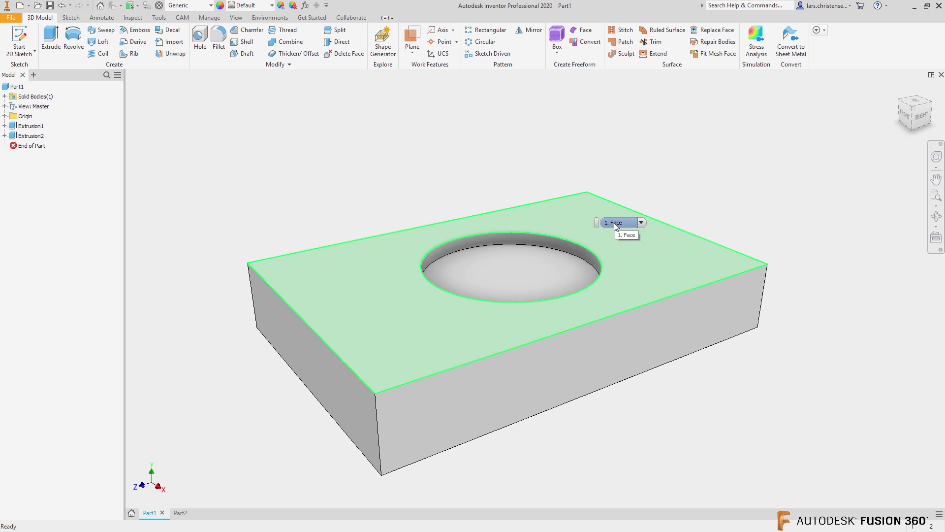
click(181, 514)
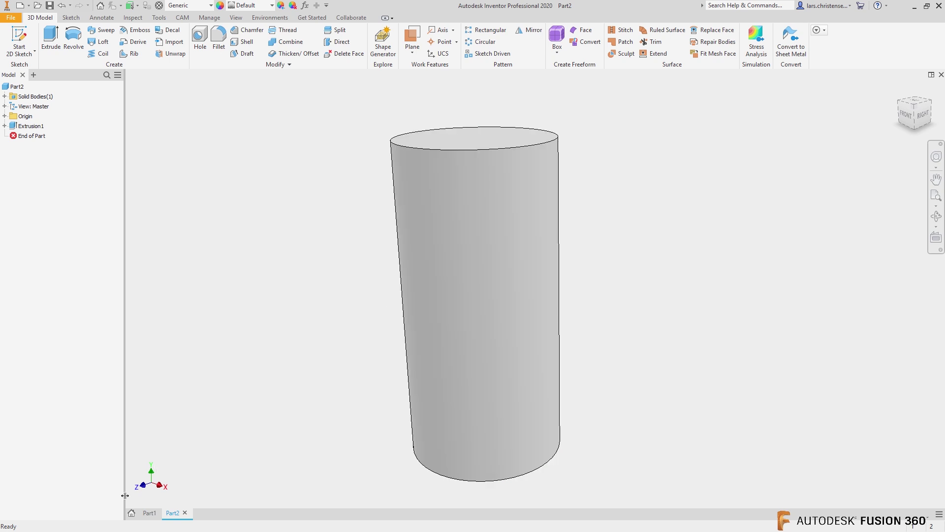
click(150, 512)
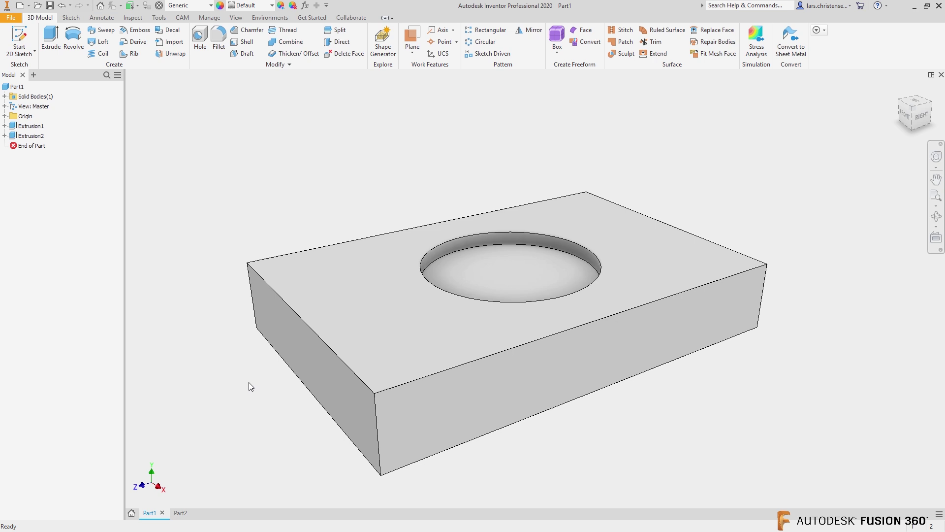
click(182, 18)
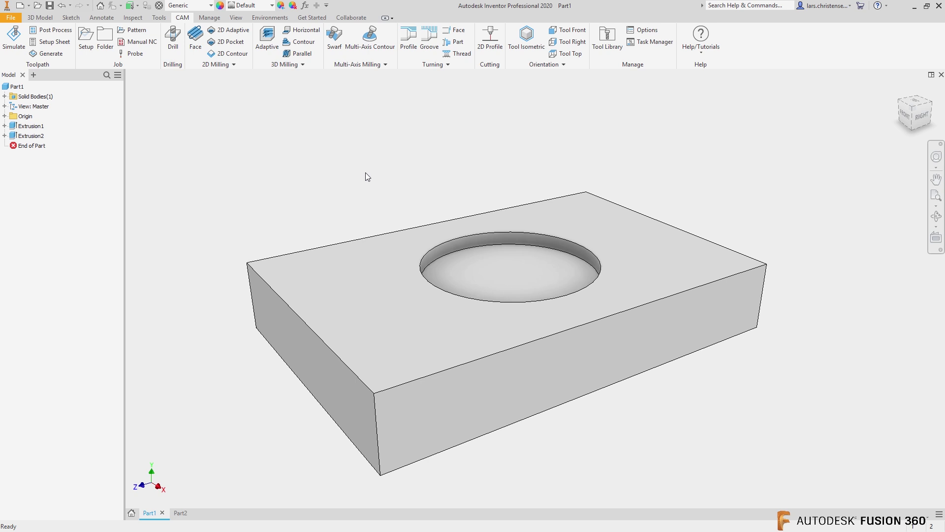
click(40, 17)
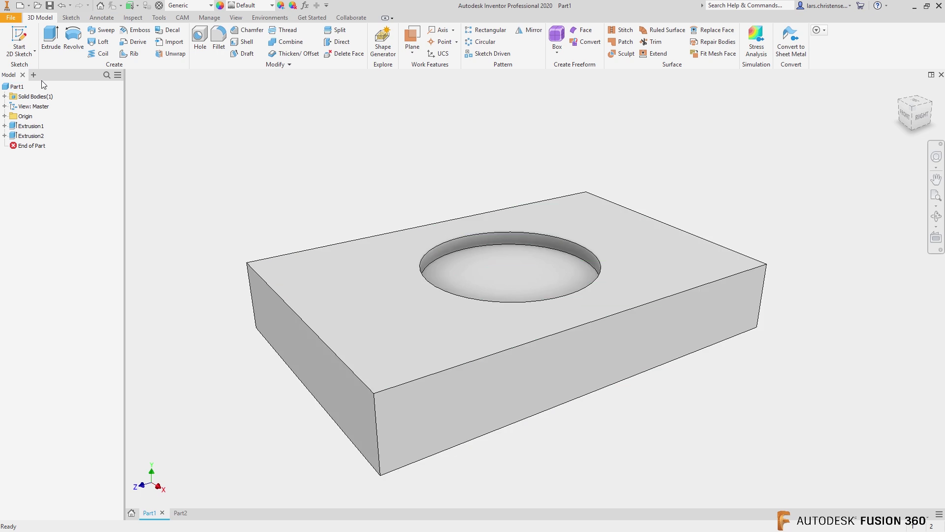
Save Part1 as 'Model BAse' in the model folder's Inventor subfolder on the Fusion 360 drive.
click(50, 5)
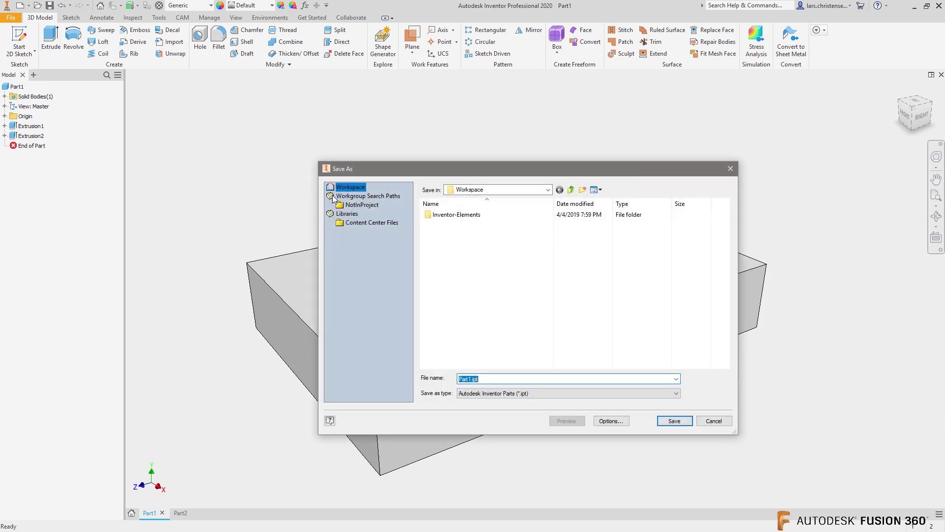
click(537, 190)
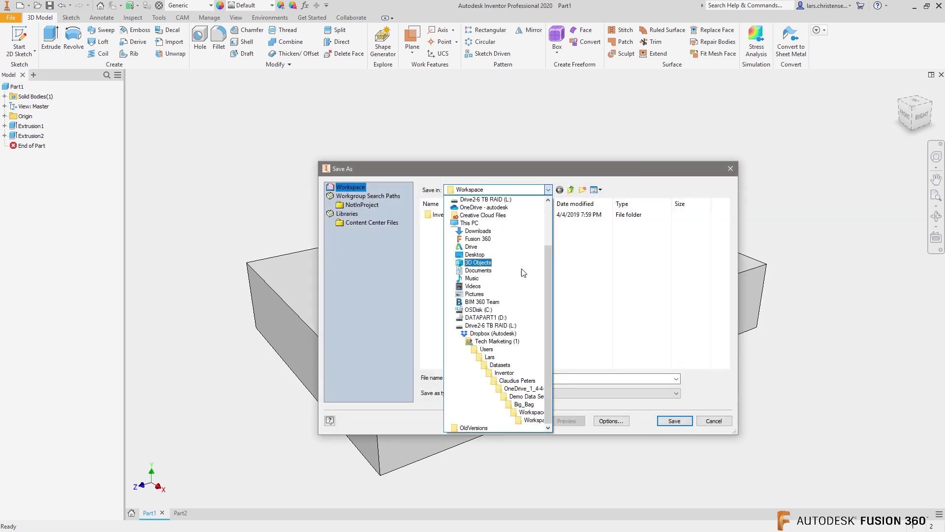
drag(548, 271, 555, 253)
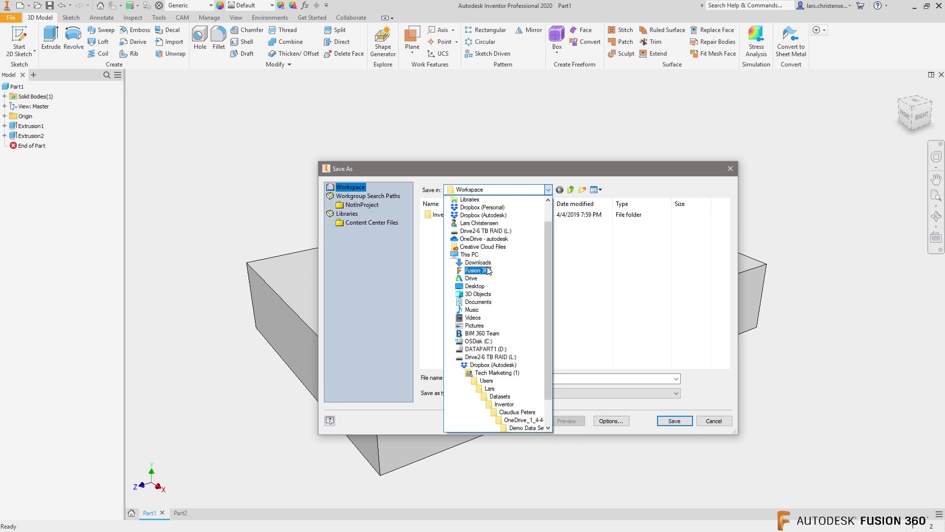
click(480, 275)
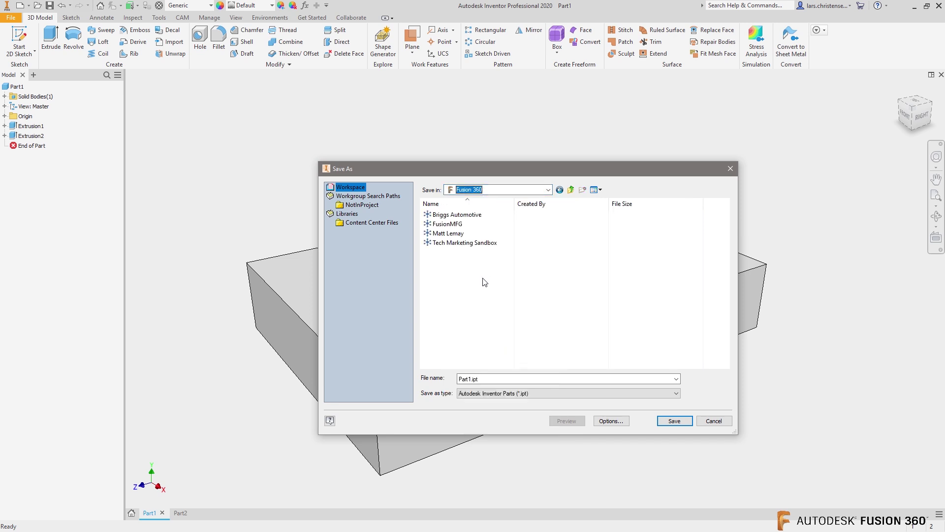
double_click(451, 244)
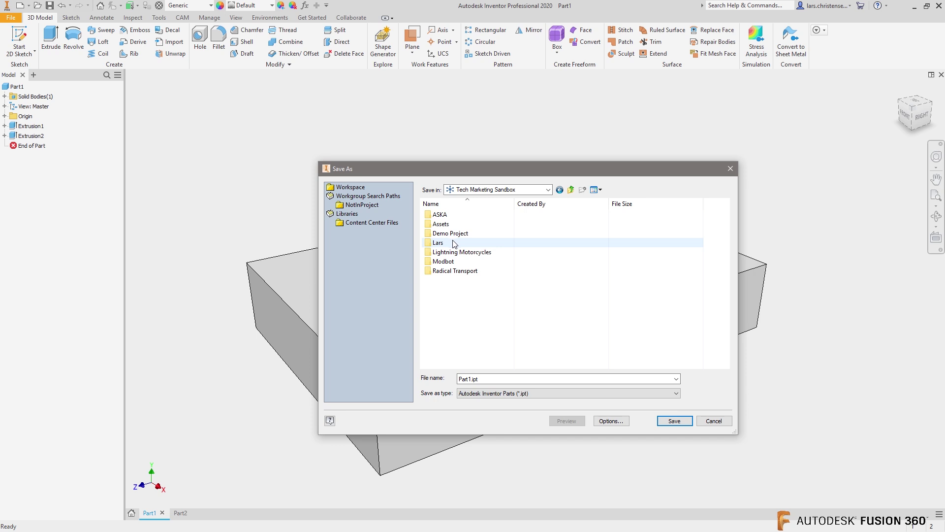
double_click(442, 244)
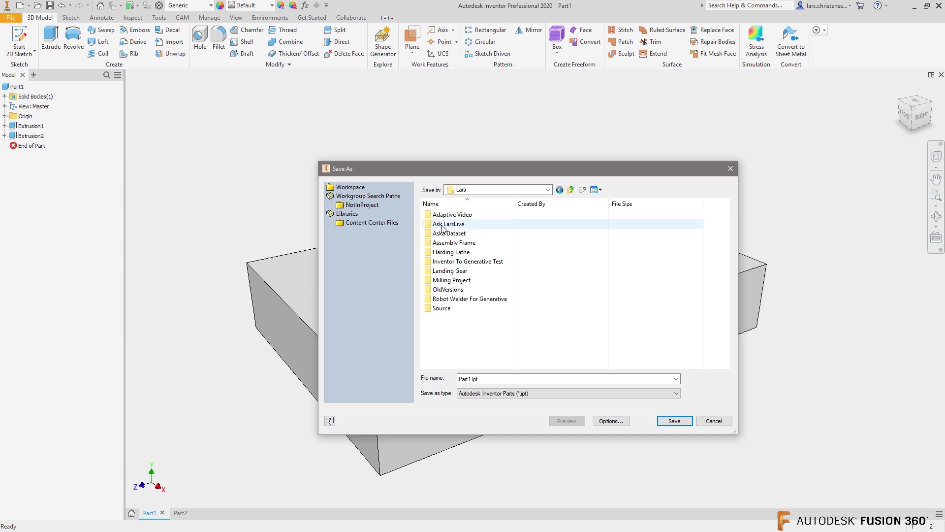
double_click(445, 225)
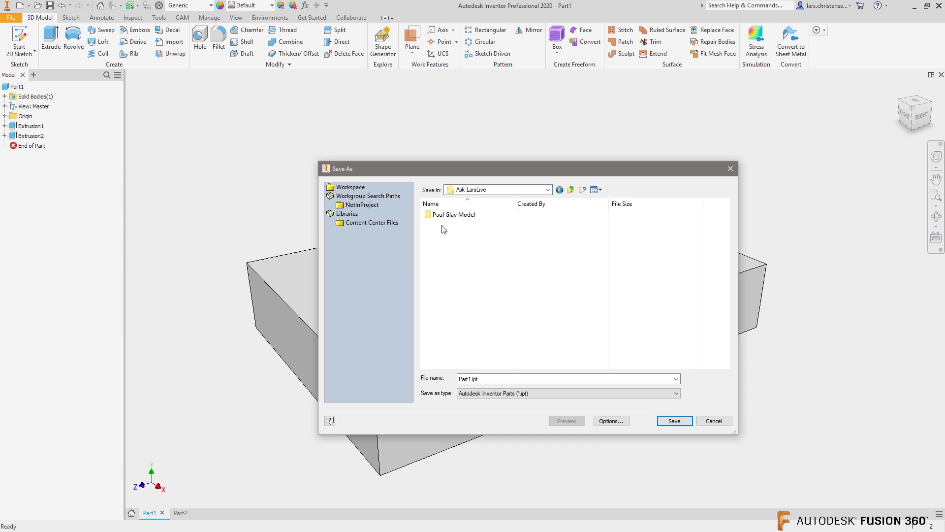
double_click(477, 217)
double_click(445, 224)
click(495, 379)
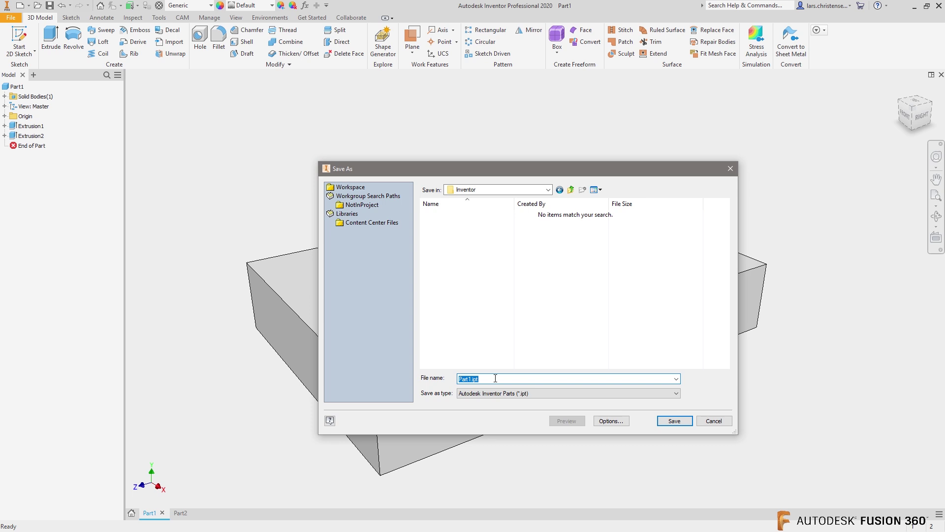
text(Model BAse)
click(675, 421)
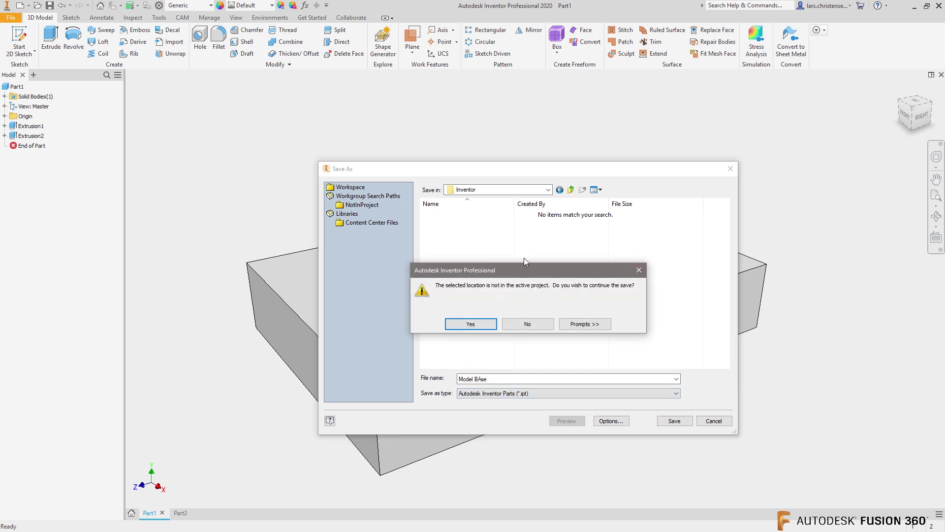
click(471, 325)
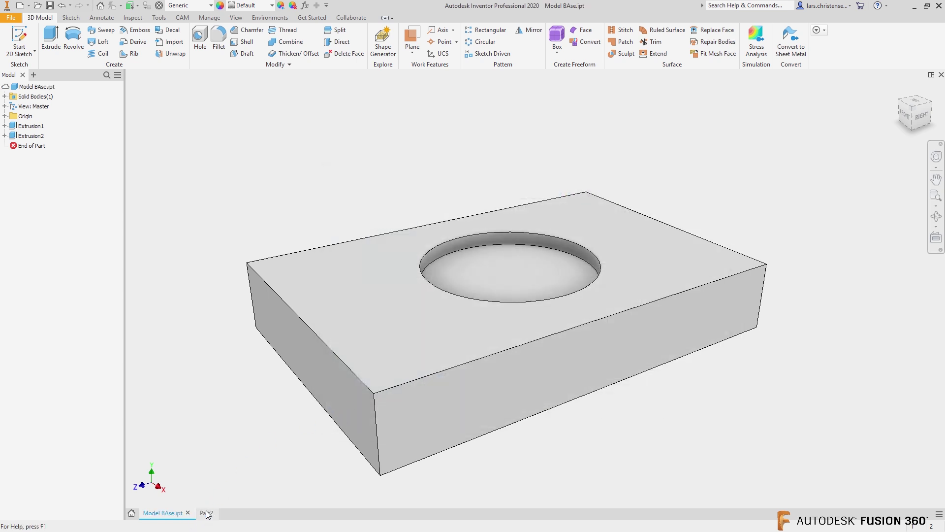
Save the Part2 cylinder as 'Round' in the same Inventor folder on the Fusion 360 drive.
click(206, 513)
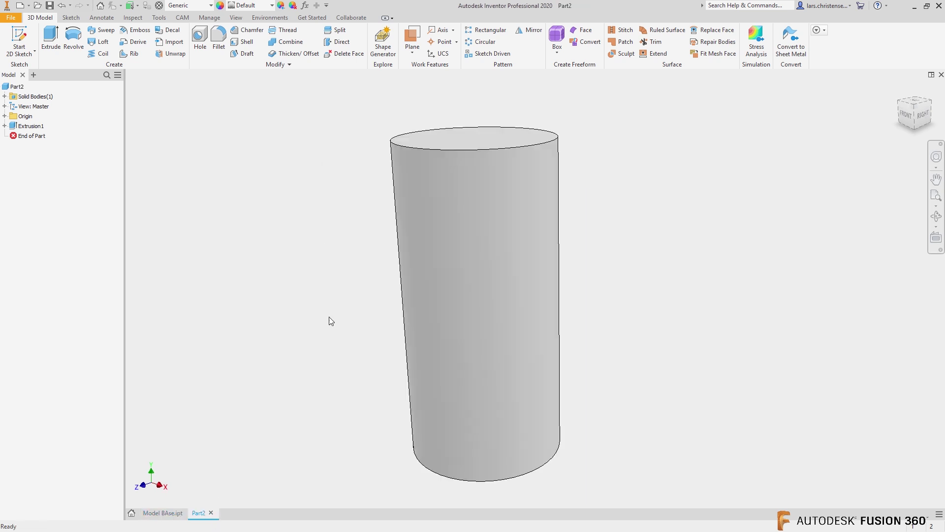
click(51, 7)
click(536, 191)
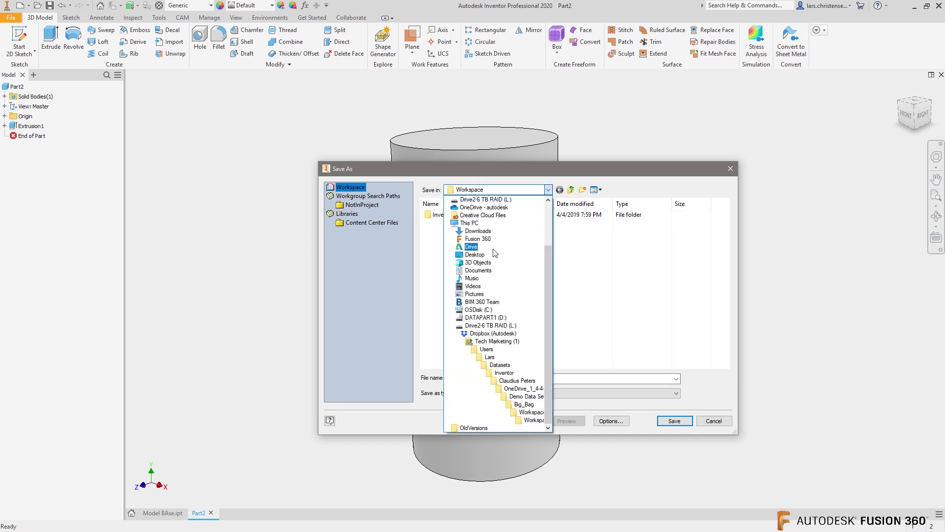
click(477, 238)
click(463, 243)
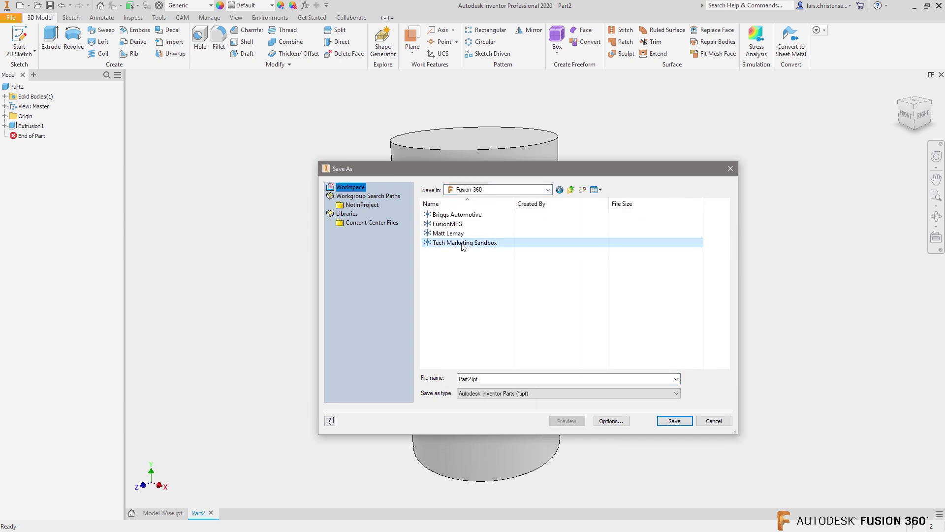
double_click(463, 244)
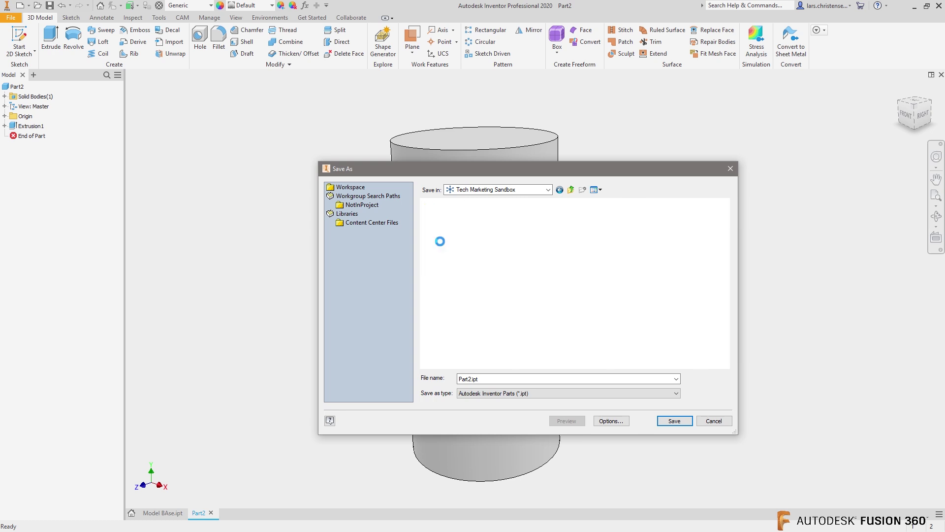
double_click(453, 221)
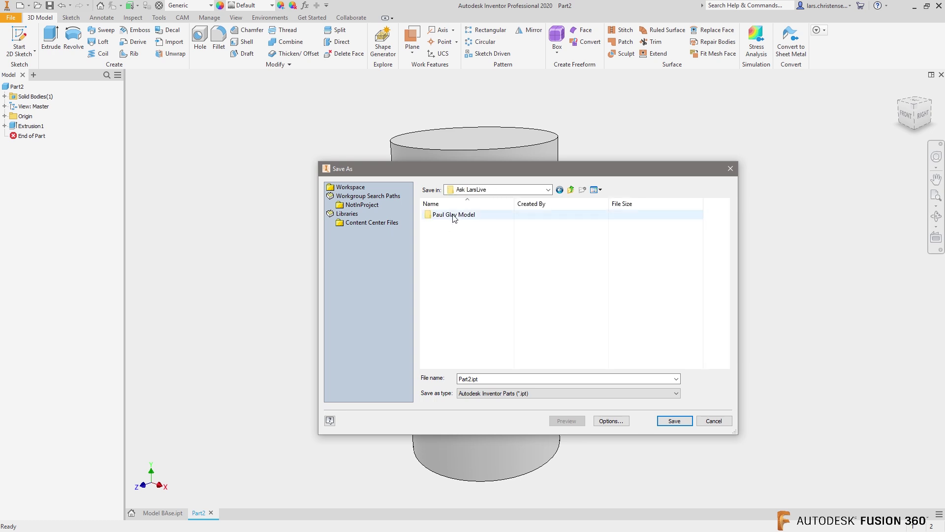
double_click(454, 215)
double_click(448, 225)
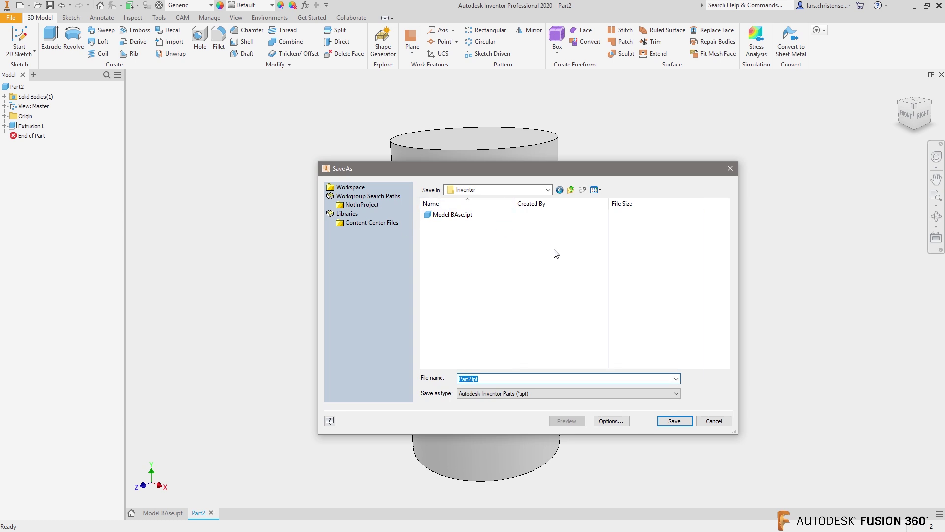
text(Round)
click(686, 423)
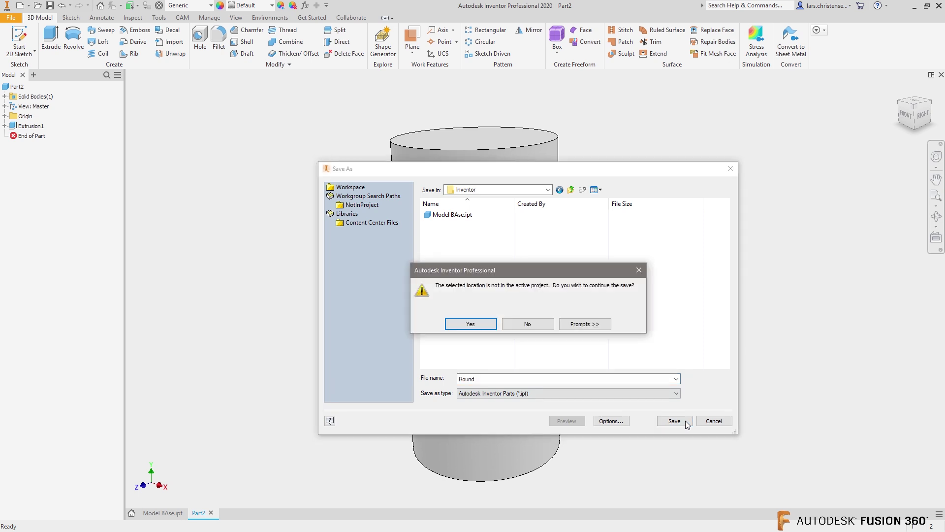
click(471, 323)
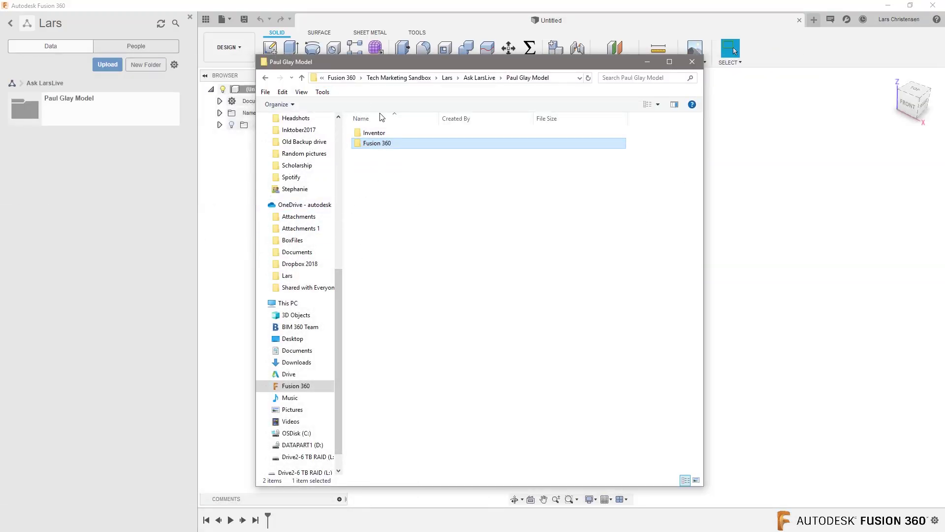
Open the Inventor folder and confirm Model BAse.ipt and Round.ipt are both there.
double_click(370, 133)
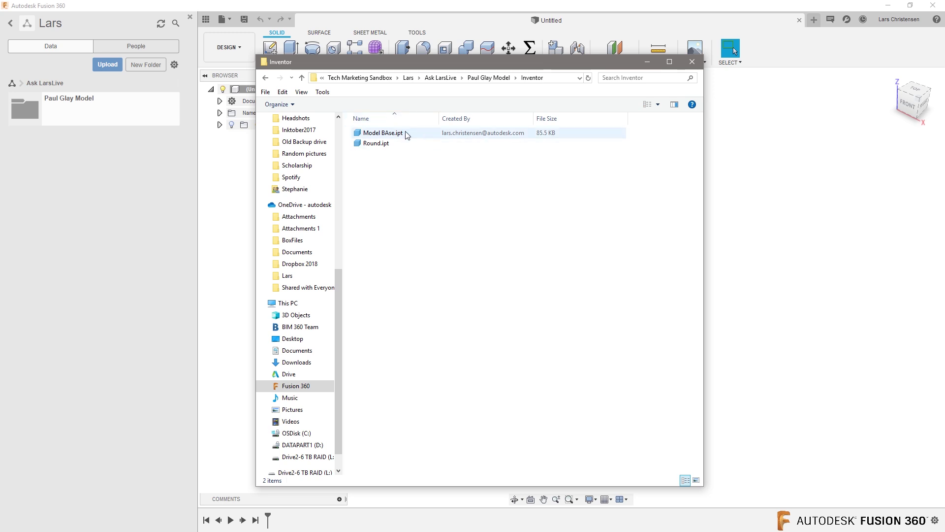
click(403, 143)
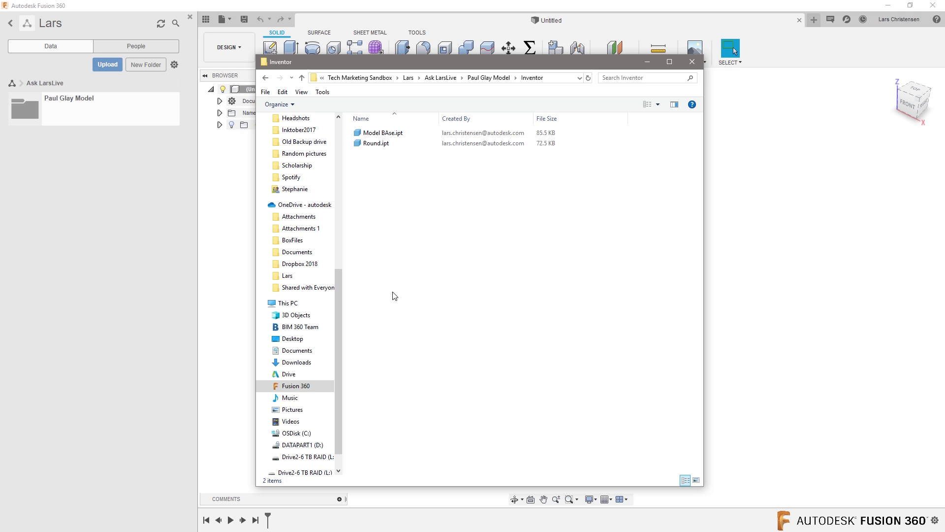
Minimize Explorer and open Model BAse.ipt from the model folder's Inventor folder in the Data Panel.
click(647, 63)
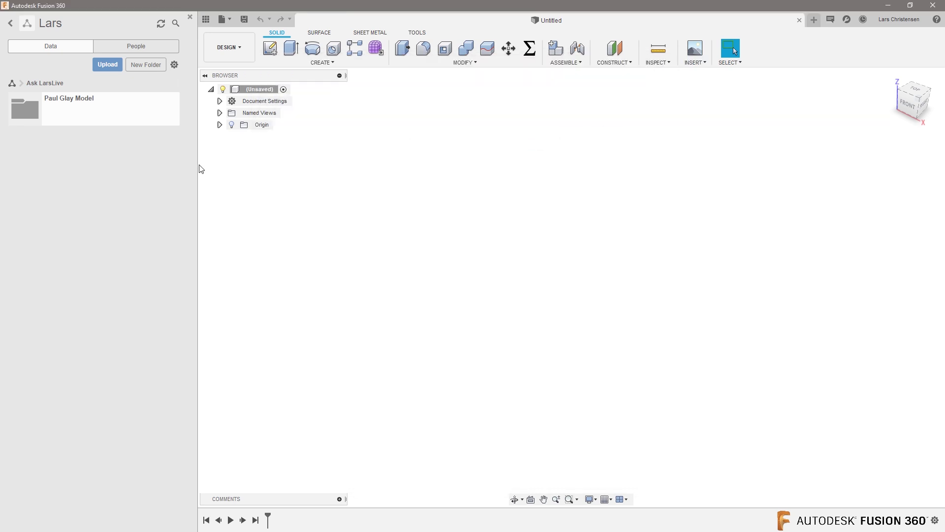
double_click(38, 110)
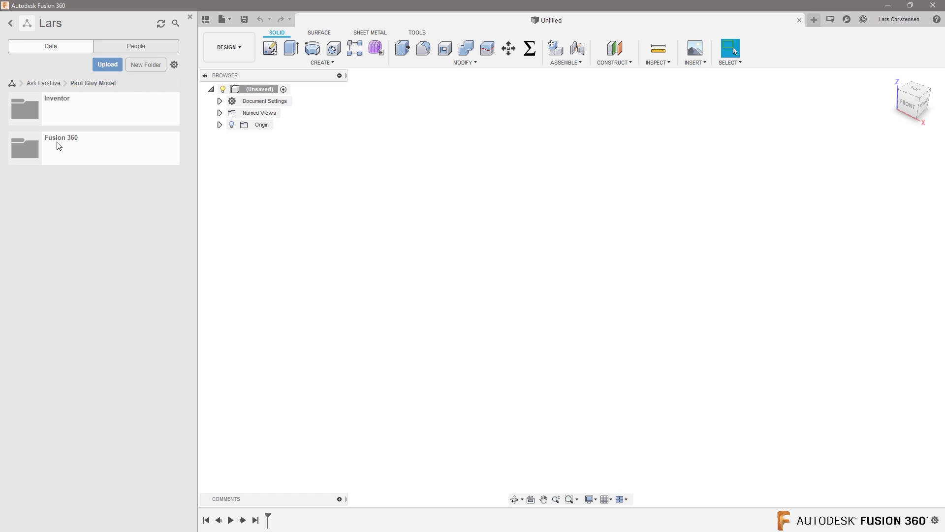
double_click(77, 118)
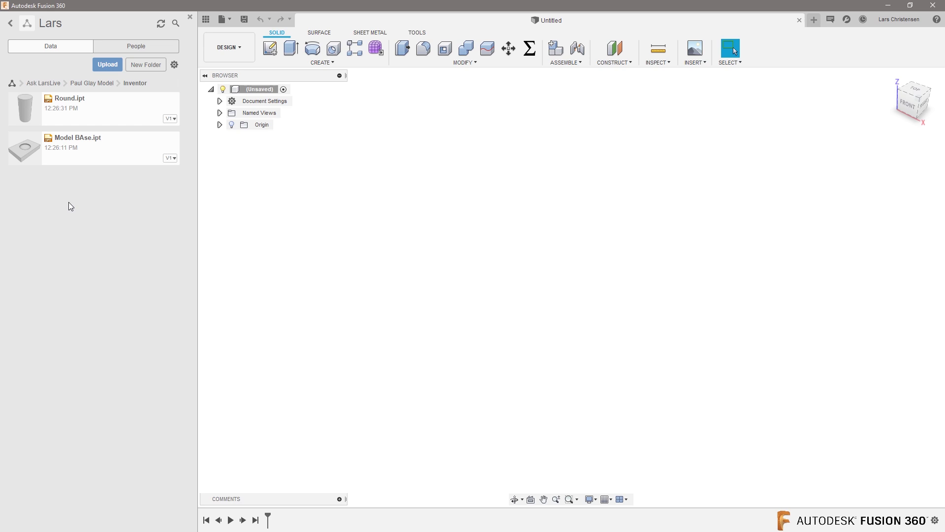
double_click(74, 149)
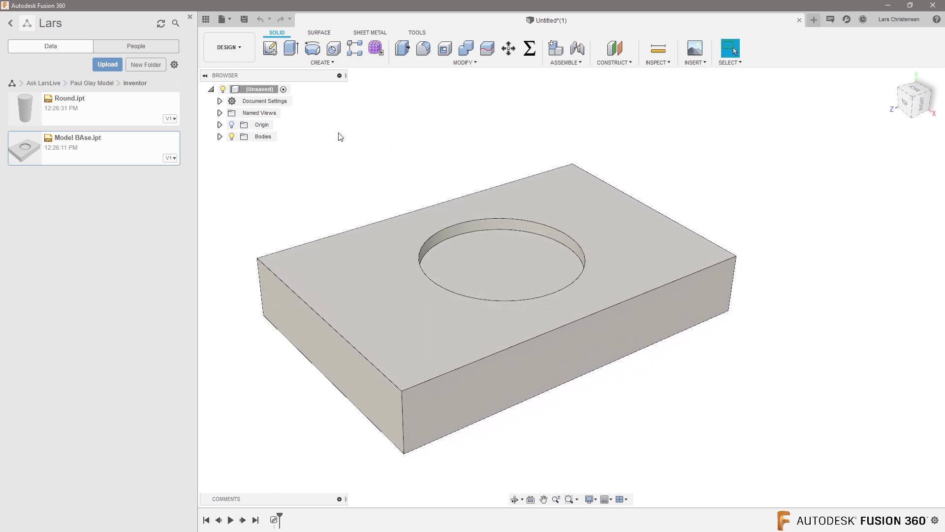
Switch from the Design workspace to Manufacture once Model BAse.ipt has opened.
click(232, 48)
click(241, 155)
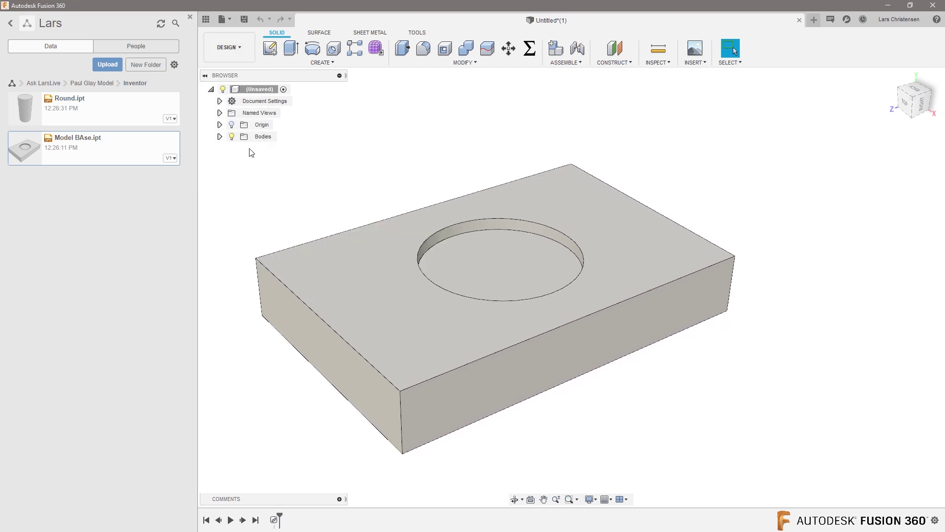
Create a machining setup oriented by Z and X axes, with Z from the top face.
click(270, 48)
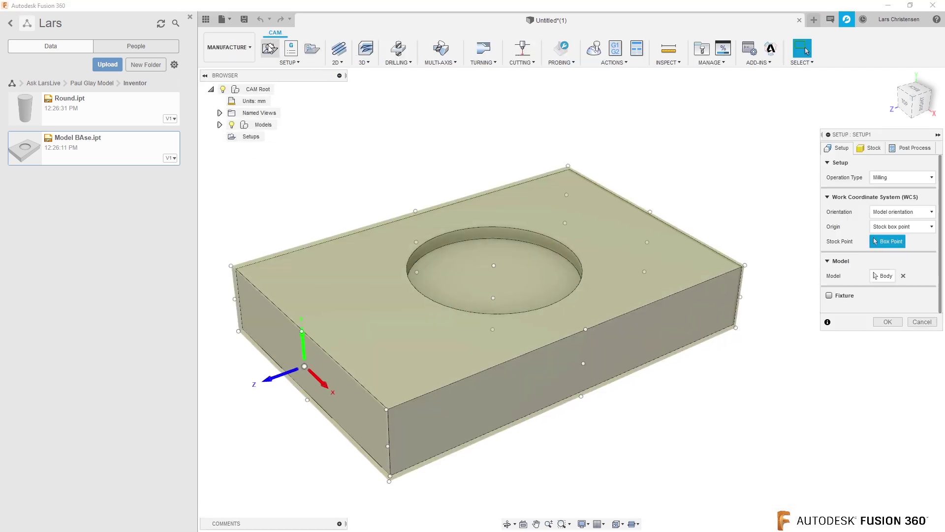
click(903, 212)
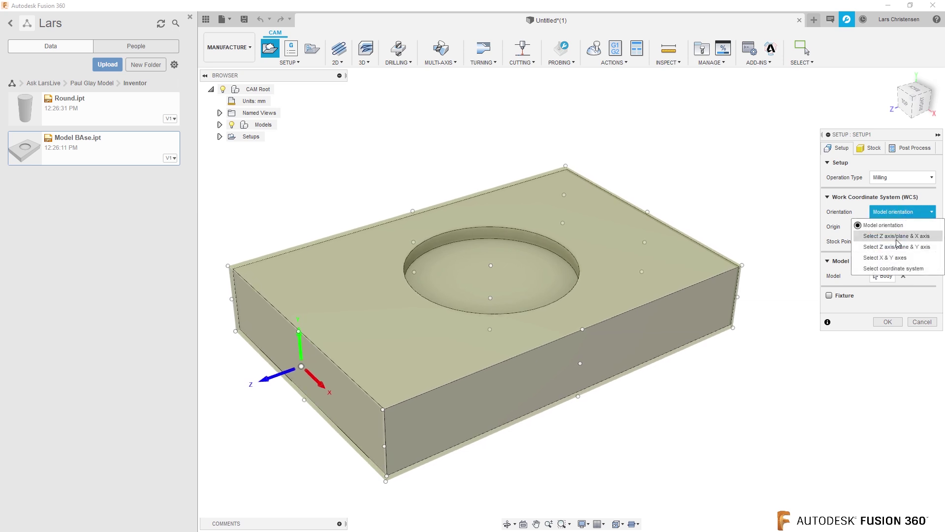
click(896, 236)
click(373, 274)
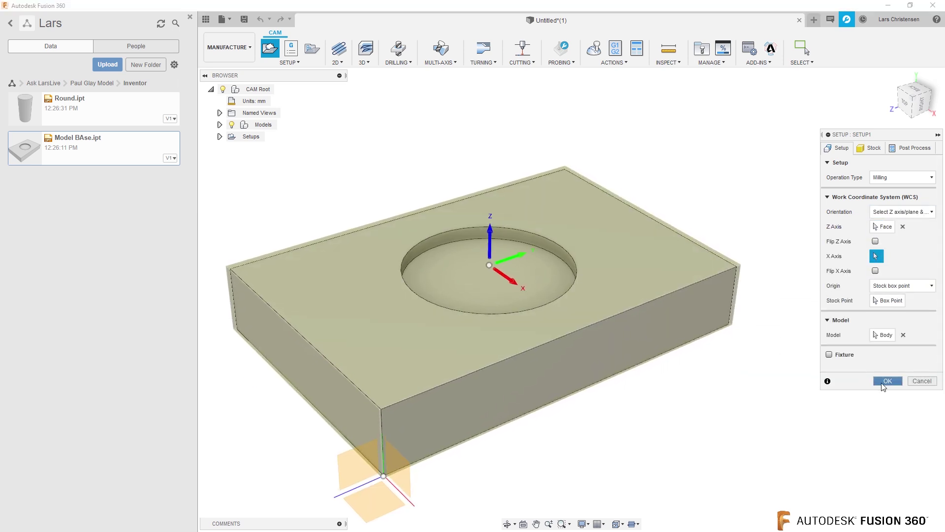
click(887, 381)
Add a 2D Adaptive Clearing operation on the circular pocket edge.
click(338, 58)
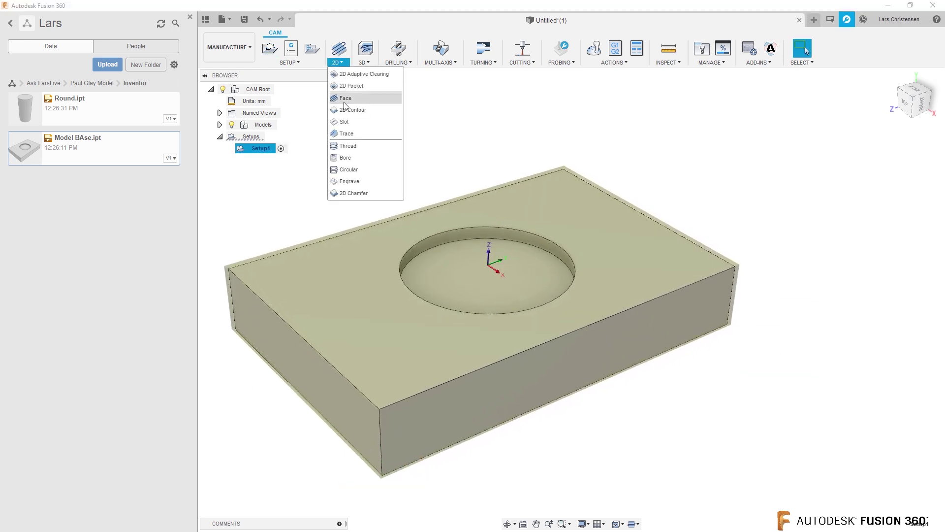
click(364, 73)
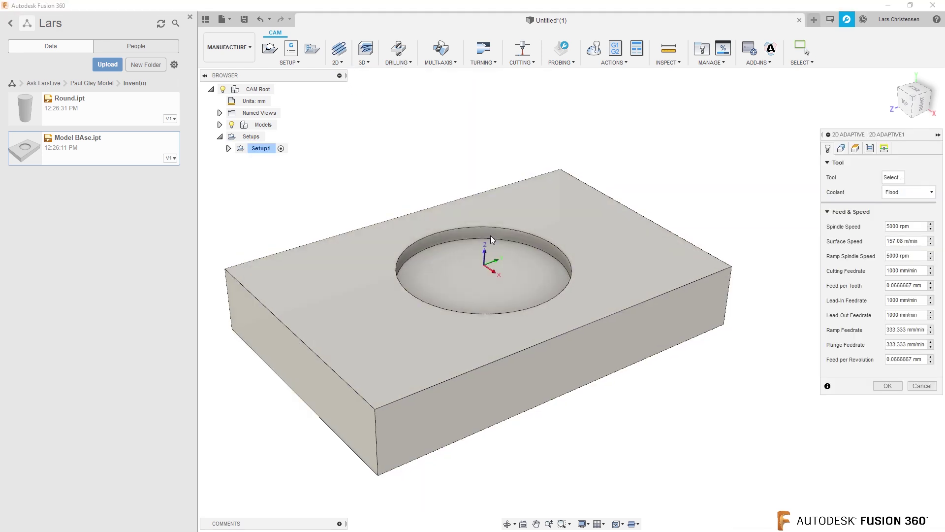
click(481, 244)
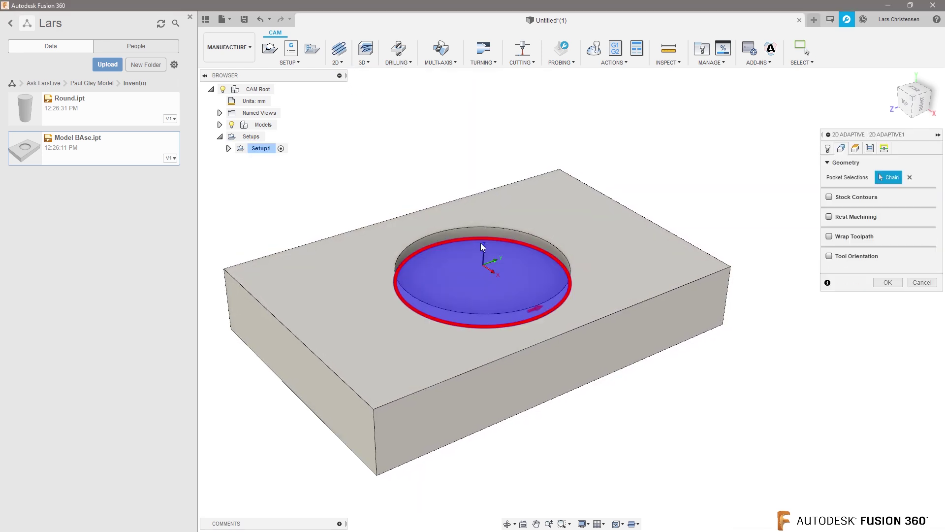
Assign tool #3, the Ø1/2" flat end mill from the Tutorial - Inch library, and generate the toolpath.
click(828, 149)
click(885, 178)
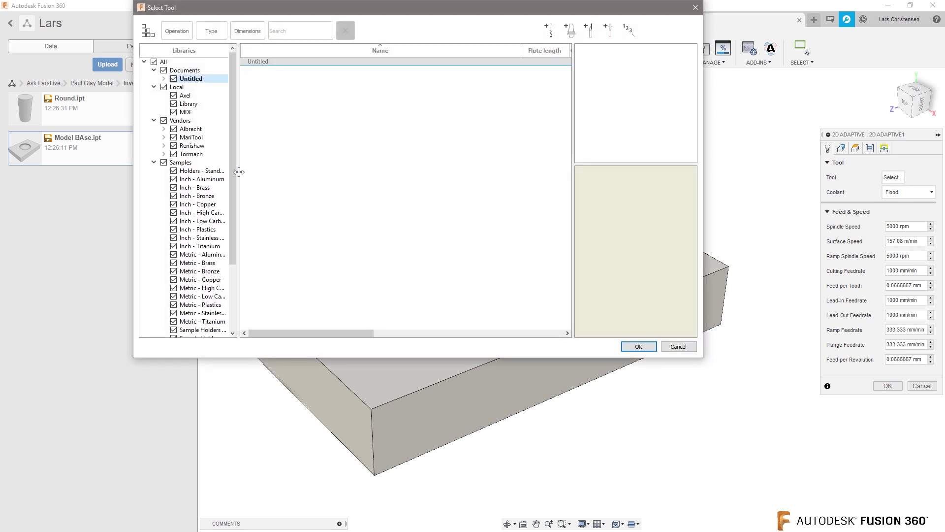
scroll(212, 246, down, 5)
click(195, 322)
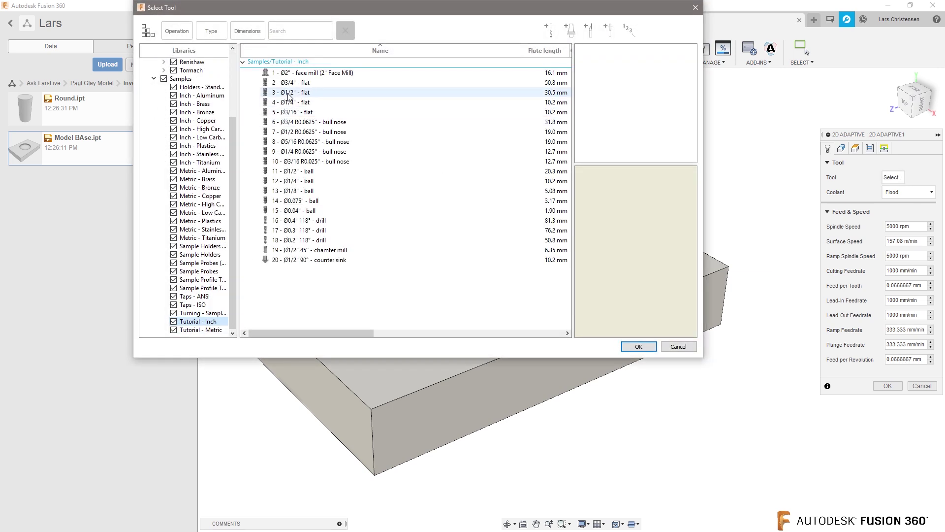
click(291, 93)
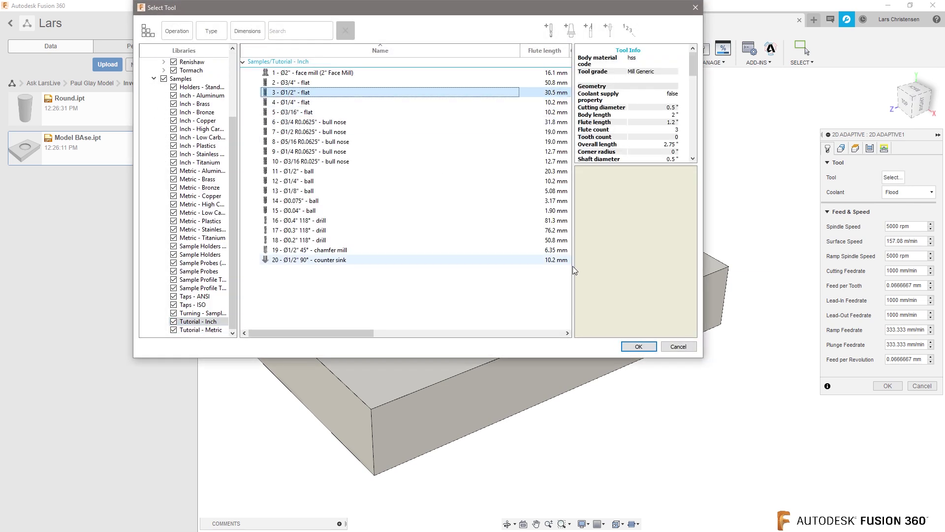
click(641, 346)
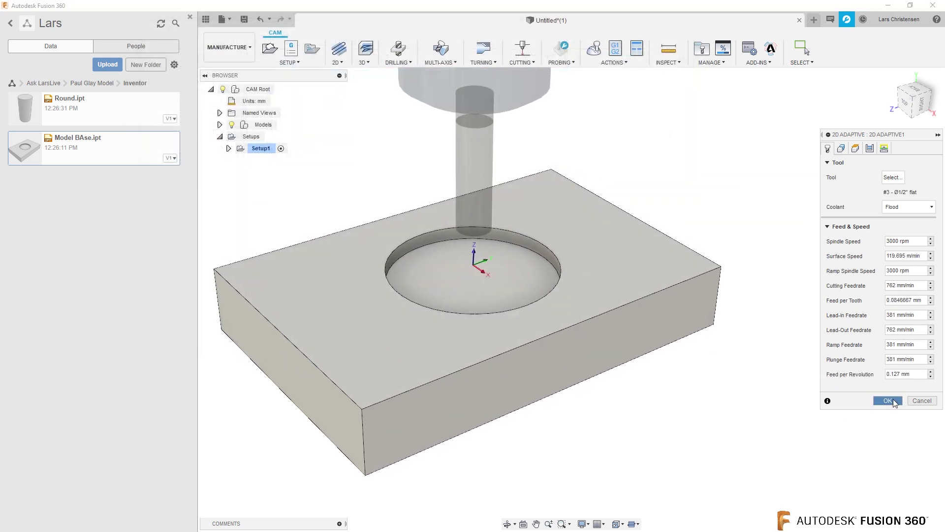
click(888, 401)
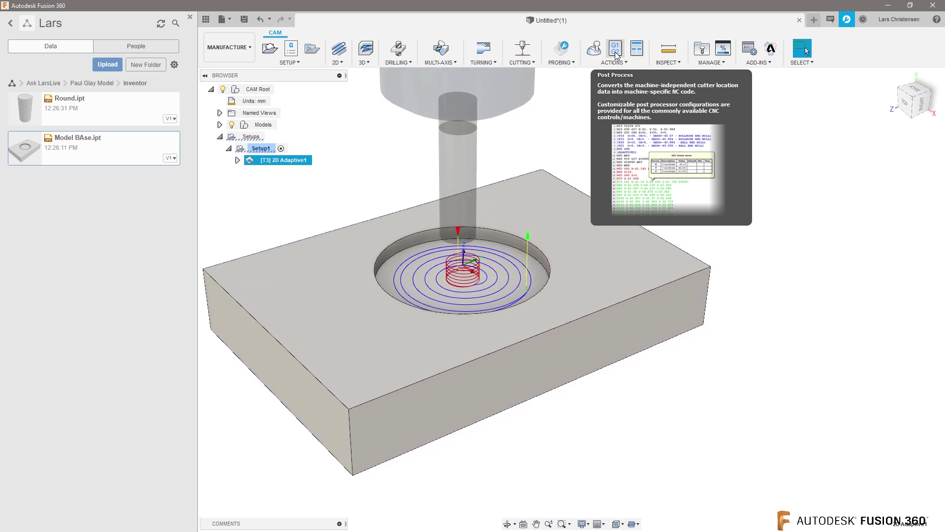
Deselect to hide the 2D Adaptive1 toolpath preview and begin saving the untitled design.
click(797, 261)
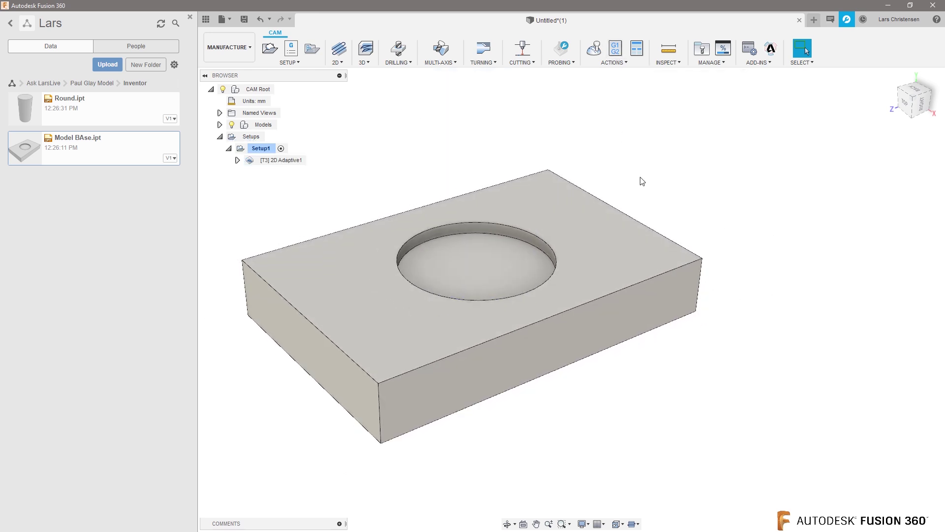
click(244, 20)
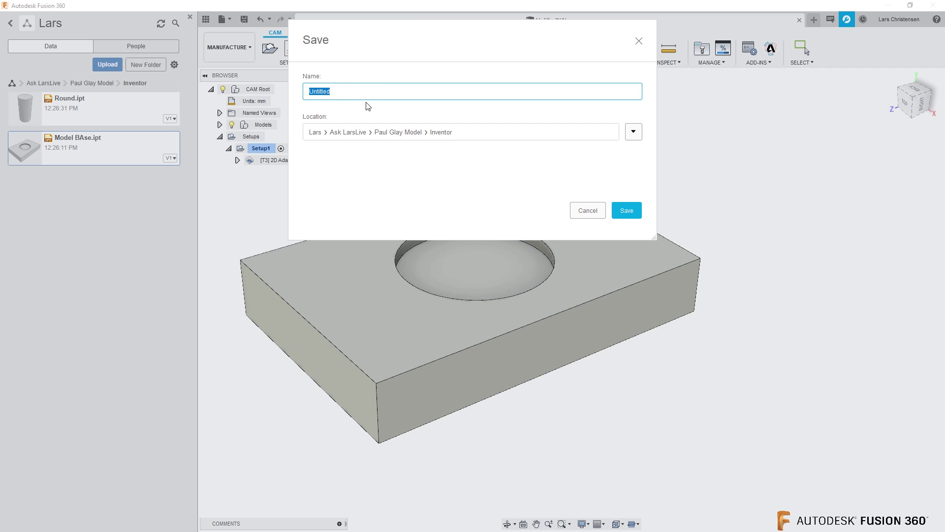
Save the design as 'Fusion Model base' in the Fusion 360 folder beside the Inventor folder.
text(Fusion Model base)
click(634, 131)
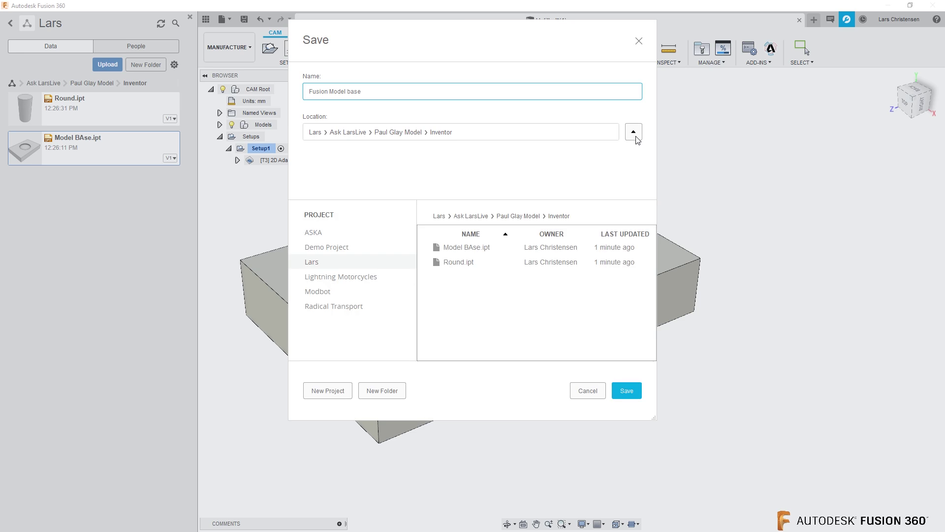
click(519, 216)
double_click(463, 251)
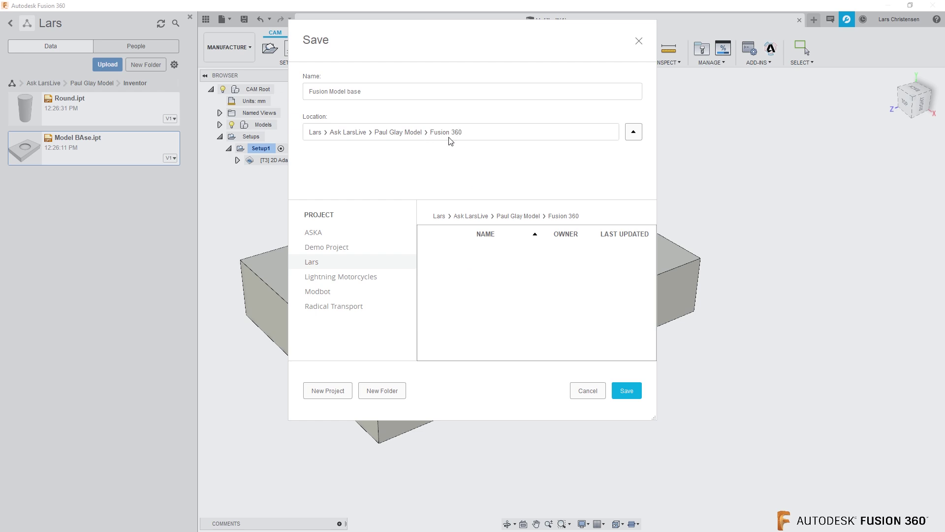
click(627, 391)
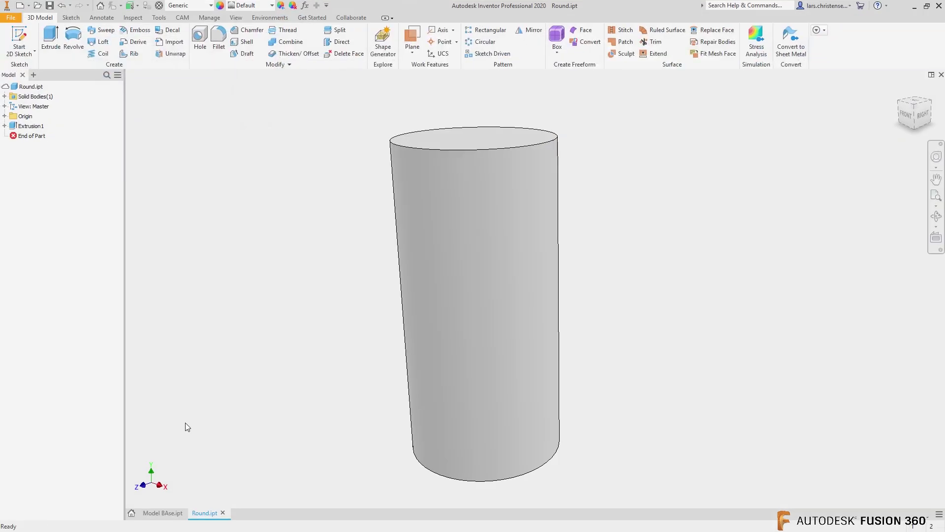
click(179, 514)
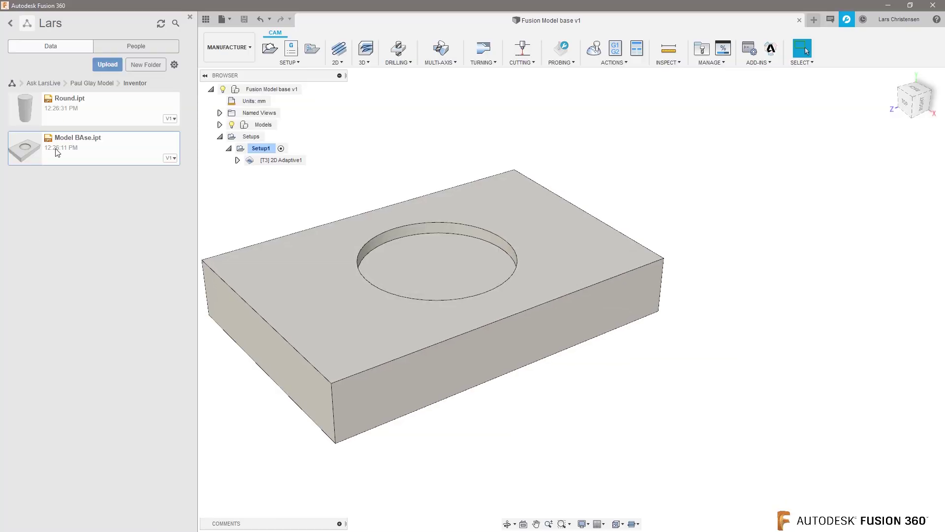
In the Data Panel, go up from the Inventor folder and open the Fusion 360 folder.
scroll(619, 328, down, 1)
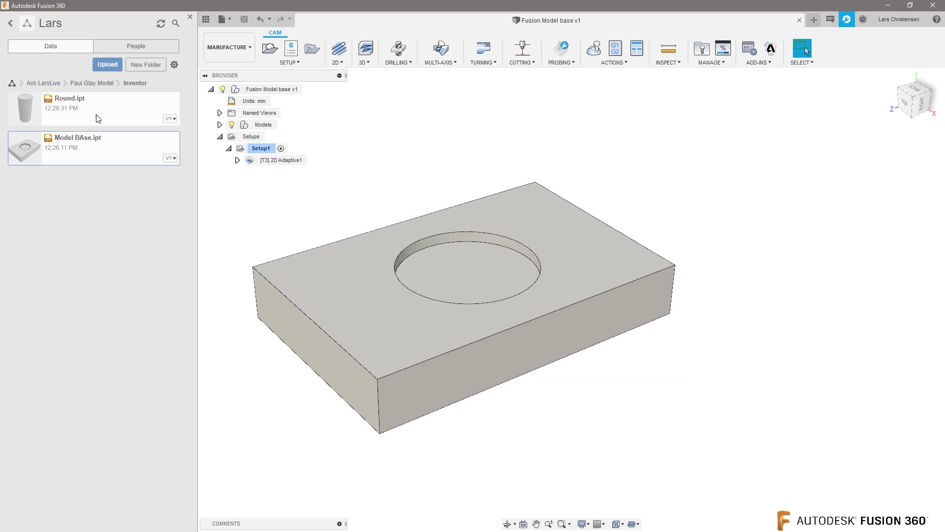
click(94, 83)
click(72, 155)
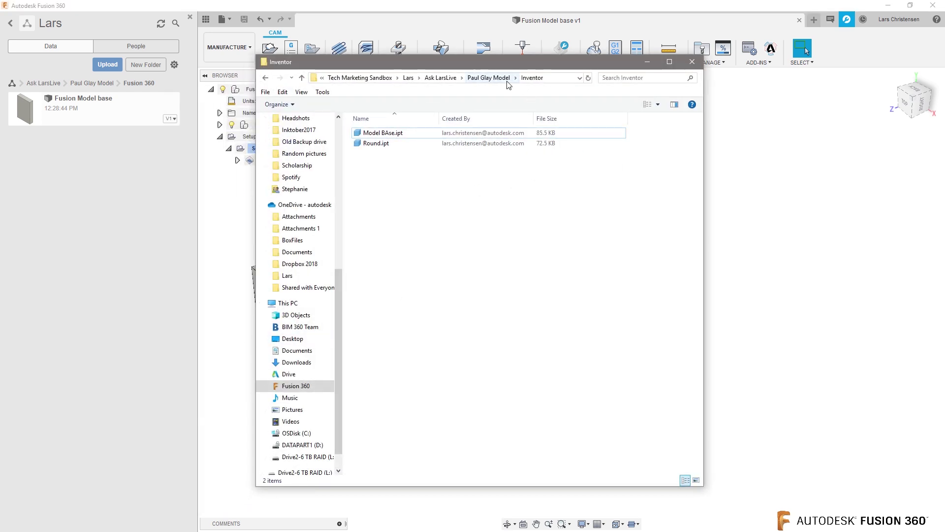
In File Explorer, navigate from the Inventor folder to the Fusion 360 synced drive.
click(489, 78)
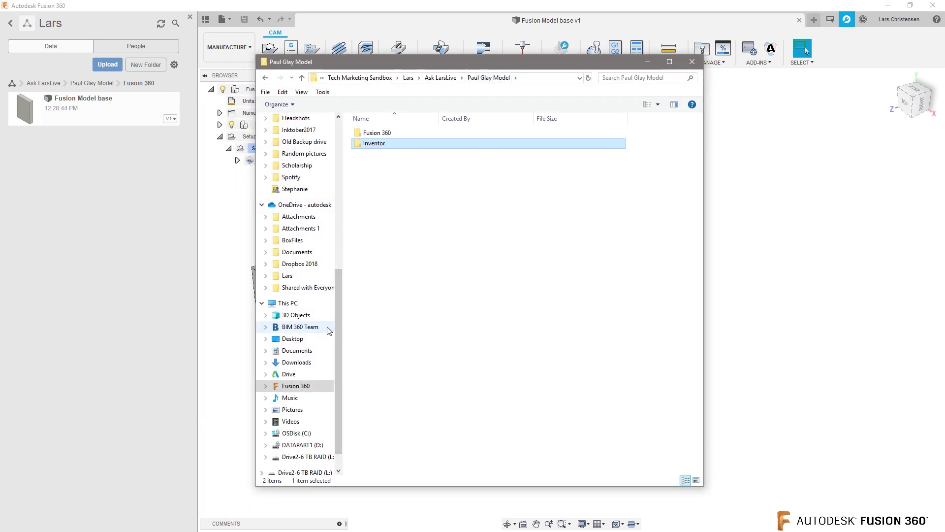
scroll(337, 326, up, 8)
click(298, 149)
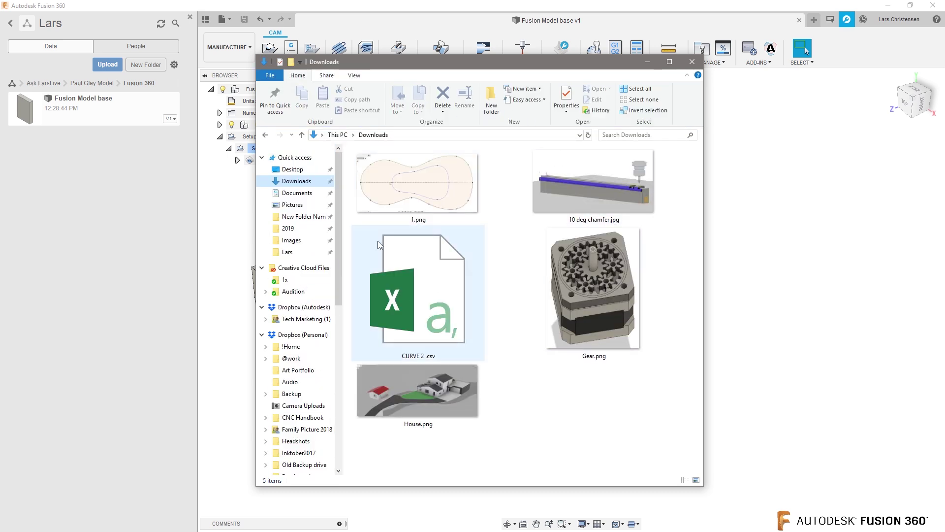
drag(336, 188, 343, 348)
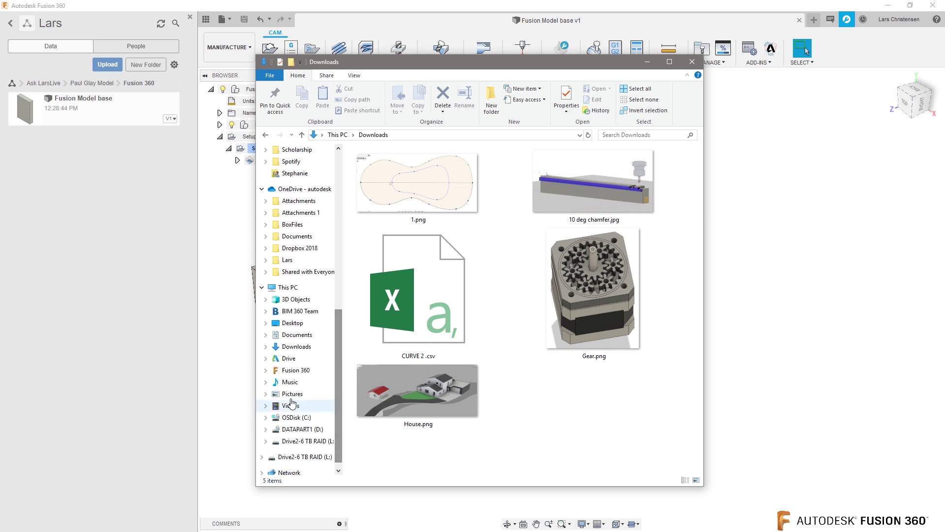
click(296, 370)
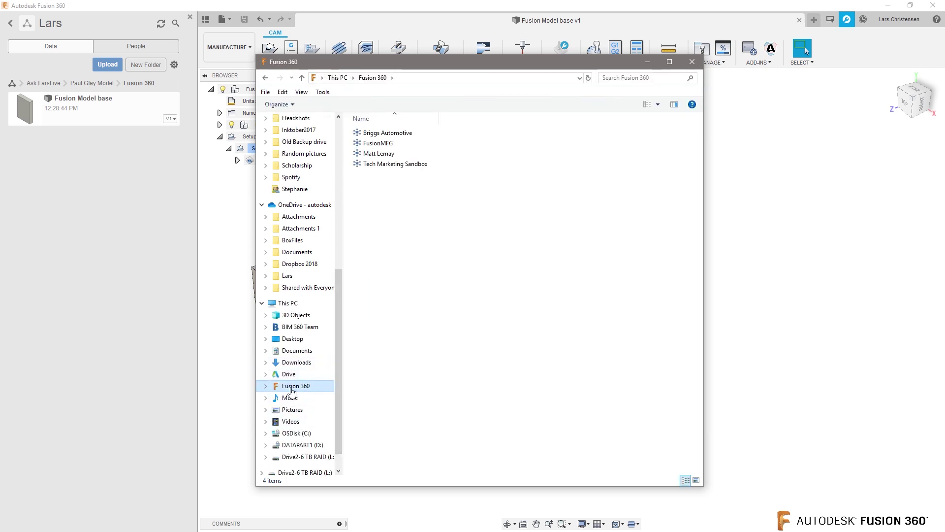
Drill through the Tech Marketing Sandbox project folders to the Fusion 360 folder, then close Explorer.
double_click(391, 164)
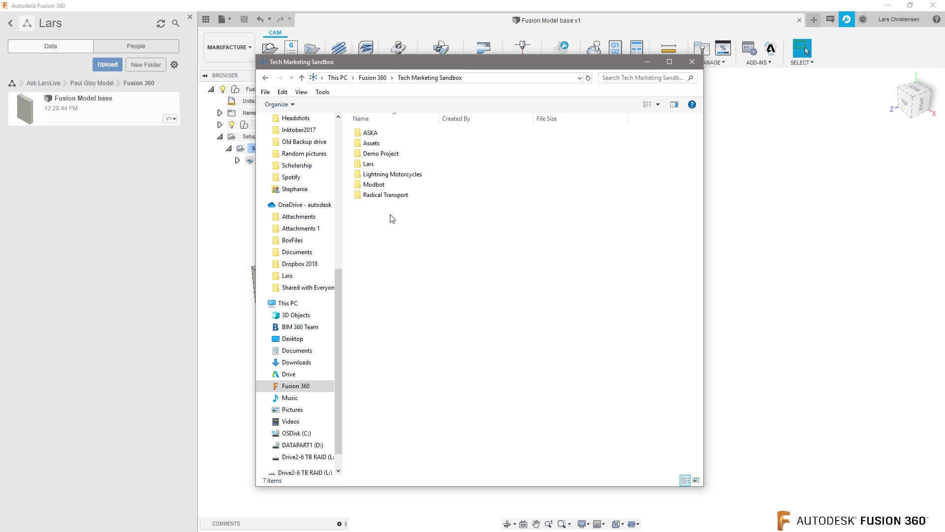
double_click(379, 164)
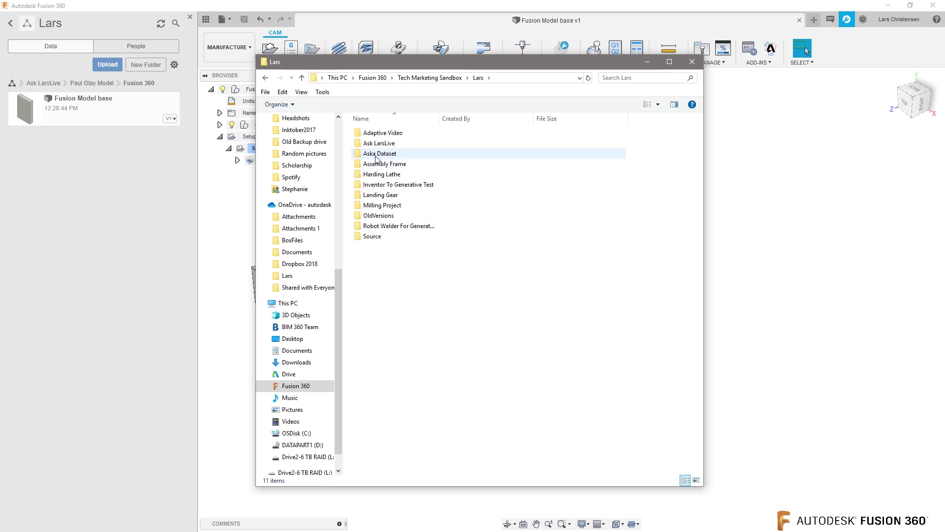
double_click(377, 144)
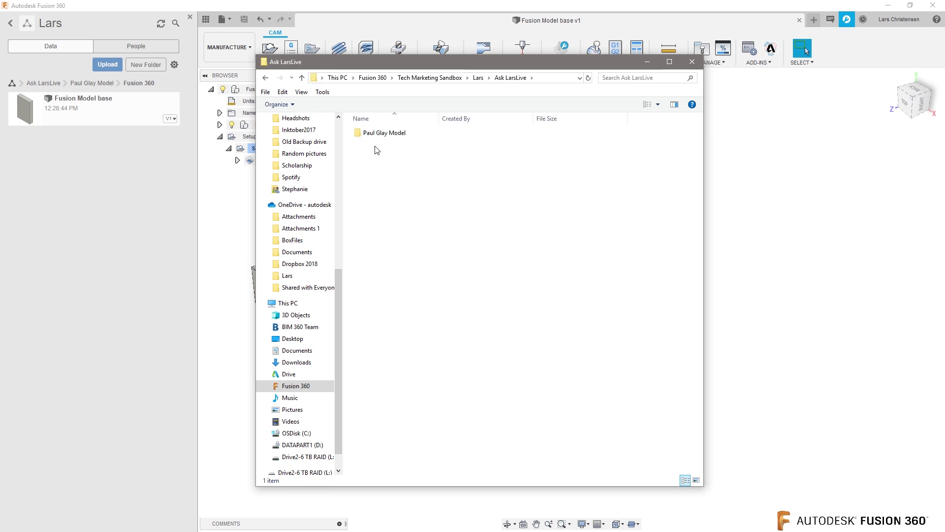
double_click(376, 141)
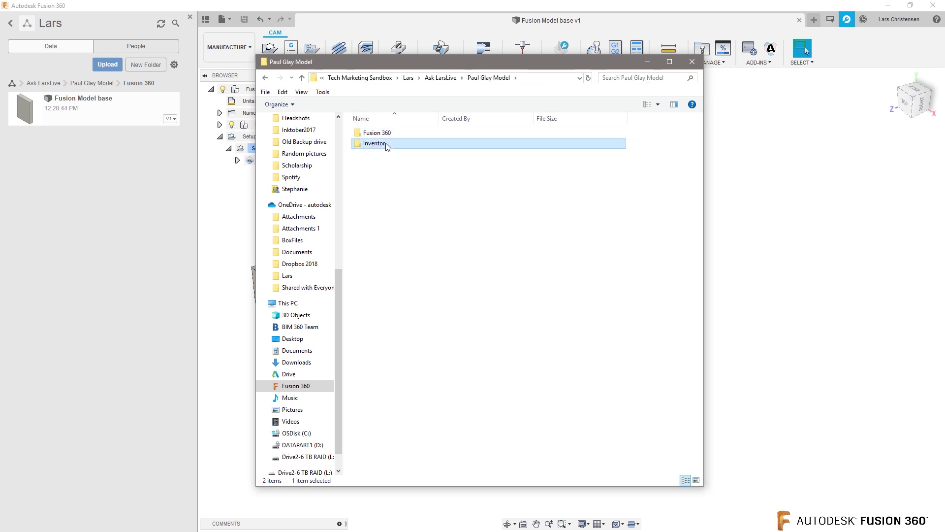
double_click(386, 145)
click(495, 78)
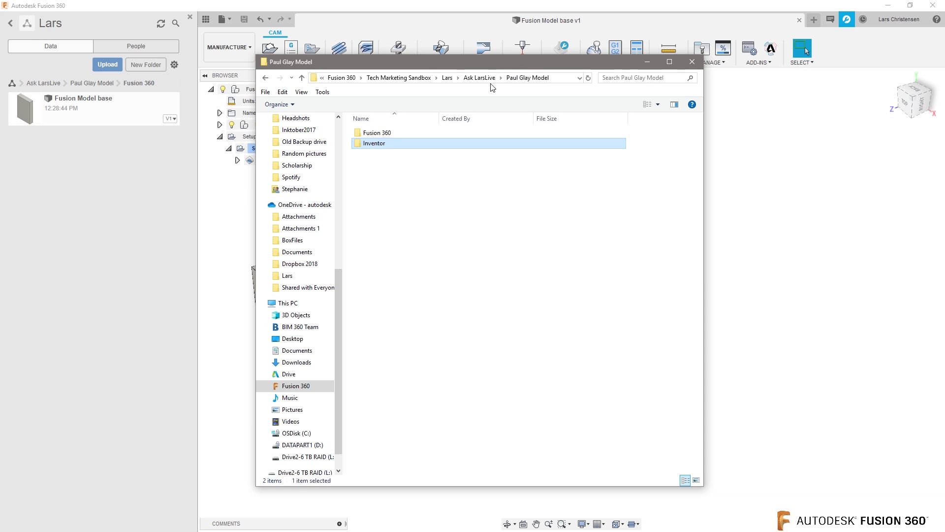
double_click(373, 133)
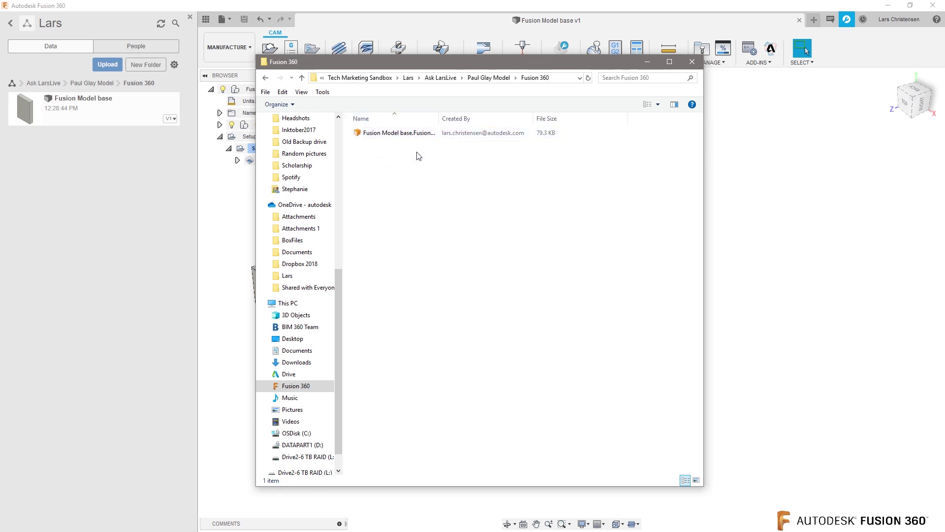
click(692, 62)
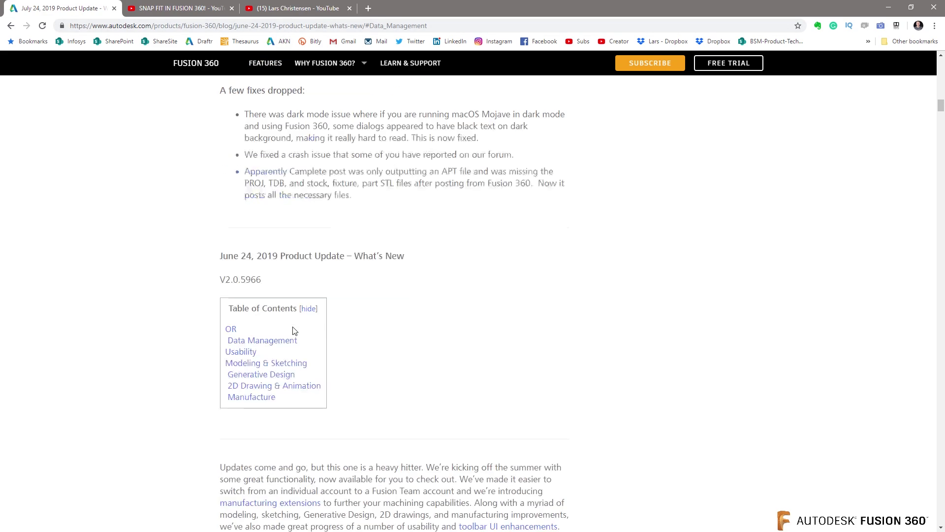
scroll(294, 331, up, 20)
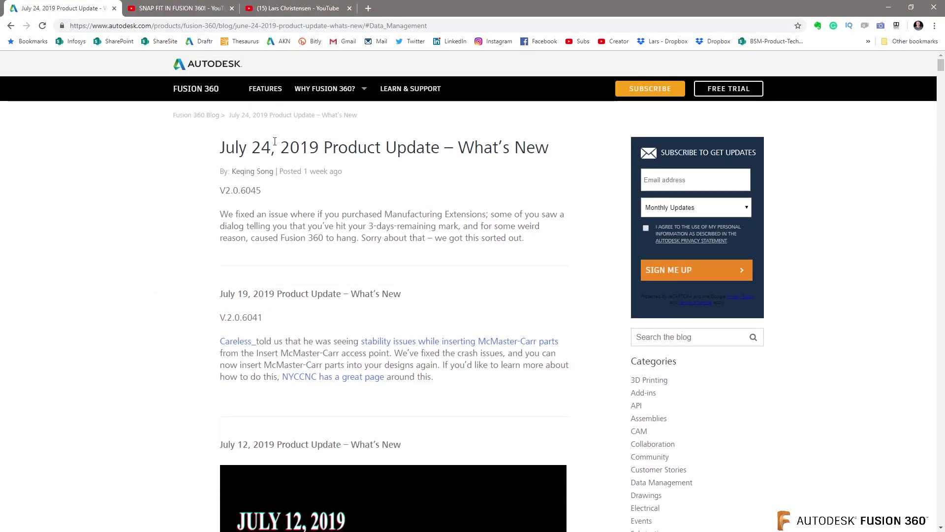